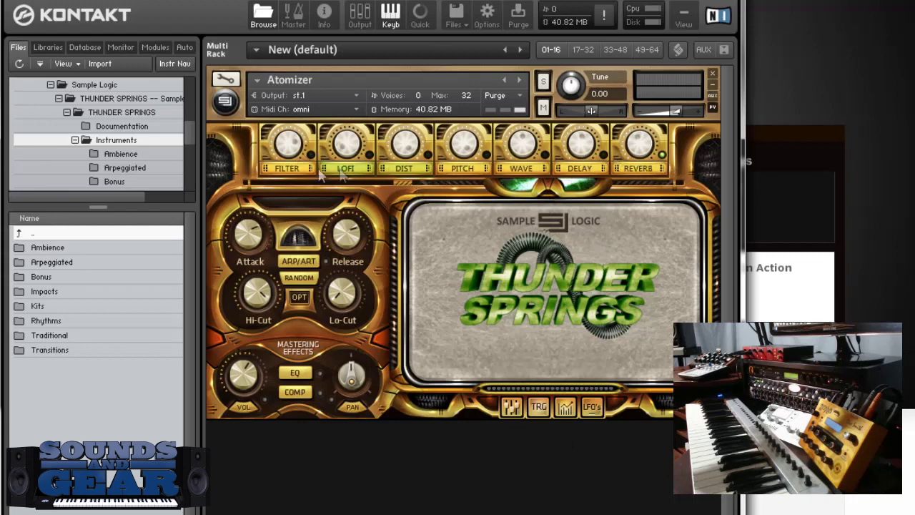
- Look through the settings of the Filter, LoFi and Wave effects of the Atomizer instrument
{"action": "left_click", "coordinate": [296, 172]}
{"action": "left_click", "coordinate": [342, 173]}
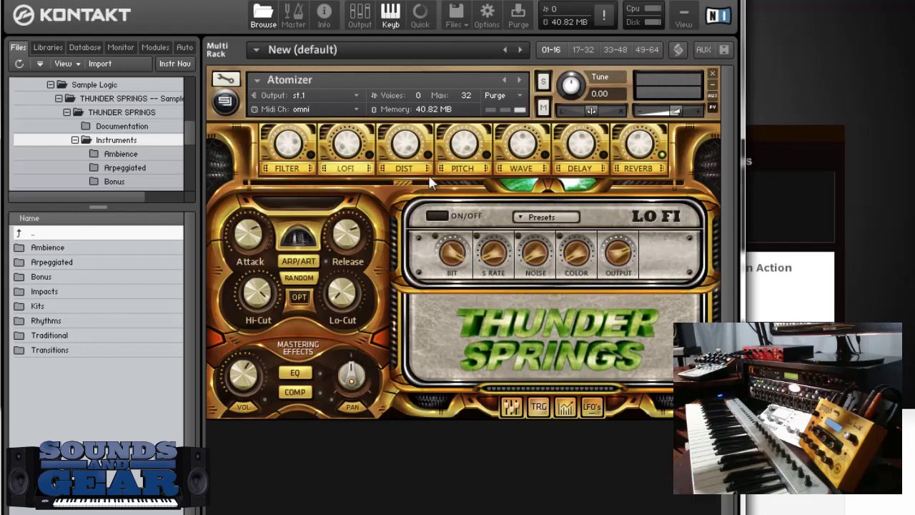
{"action": "left_click", "coordinate": [521, 171]}
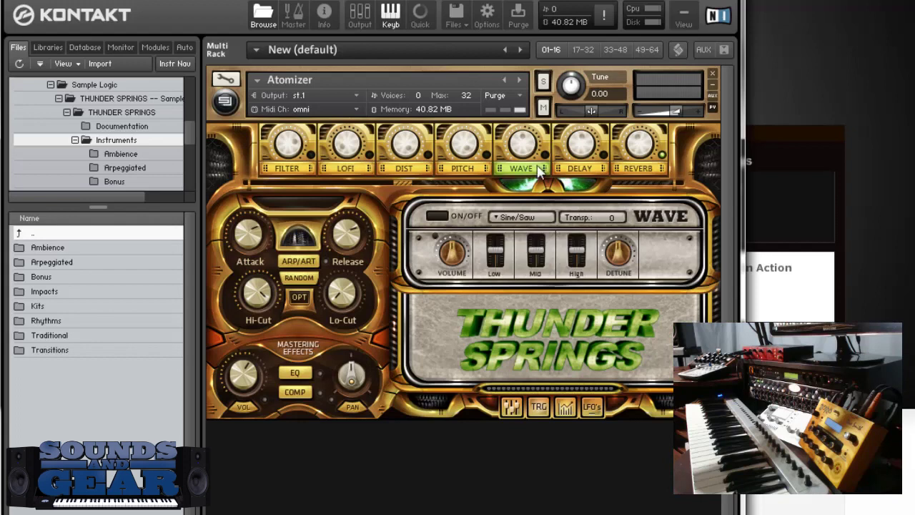
{"action": "left_click", "coordinate": [437, 213]}
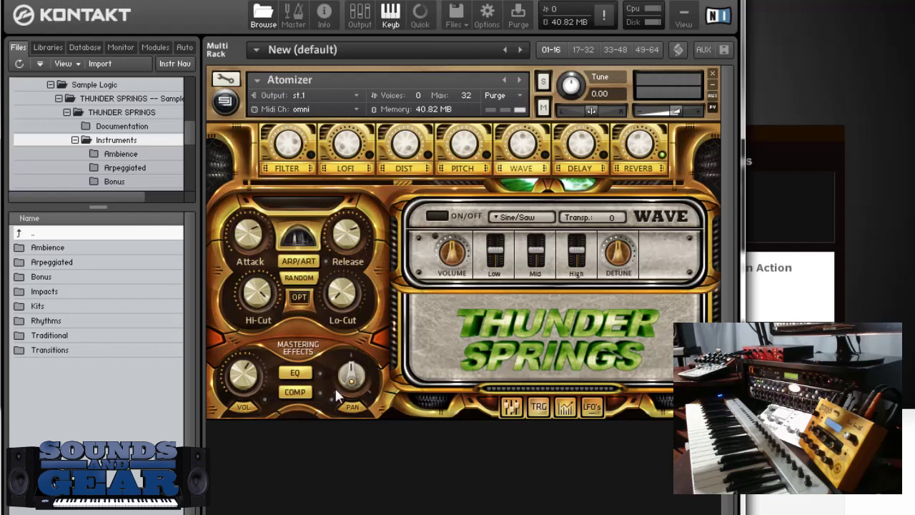
- Look through the Mixer, Triggers and LFOs pages of the Atomizer instrument
{"action": "left_click", "coordinate": [511, 407]}
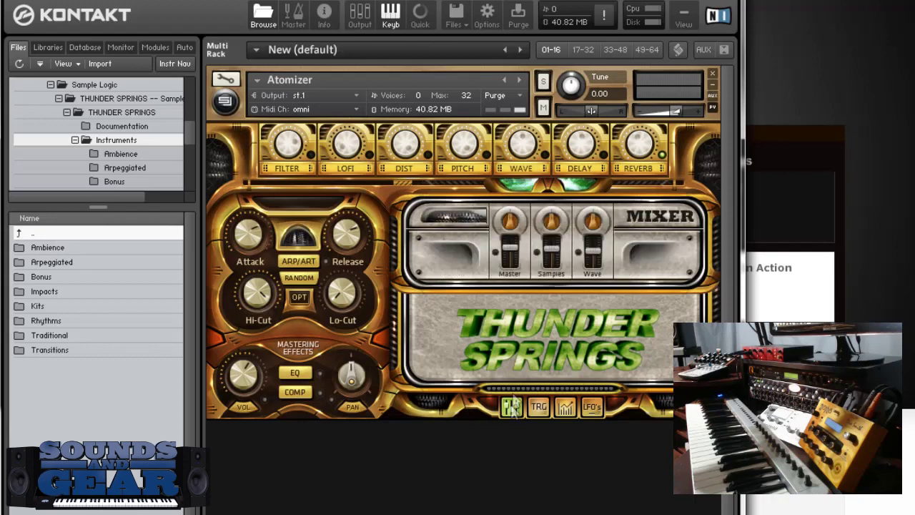
{"action": "left_click", "coordinate": [538, 407]}
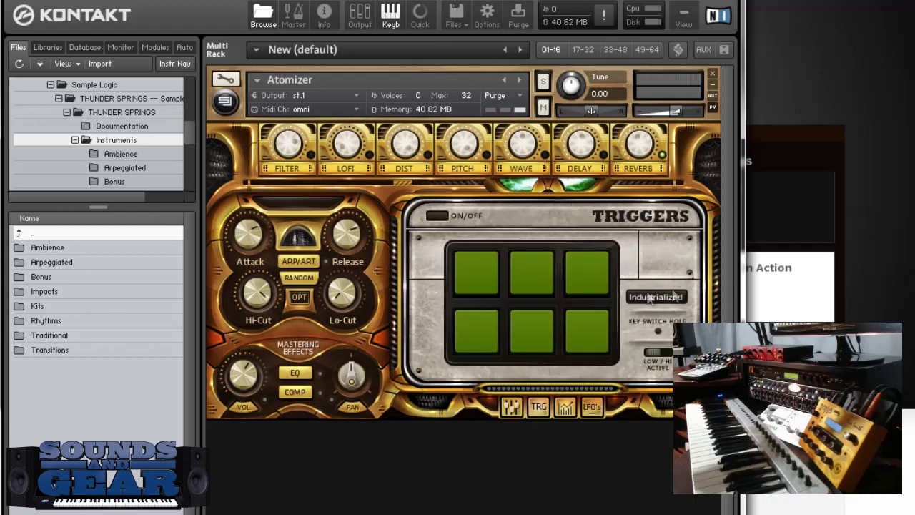
{"action": "left_click", "coordinate": [649, 298]}
{"action": "left_click", "coordinate": [665, 272]}
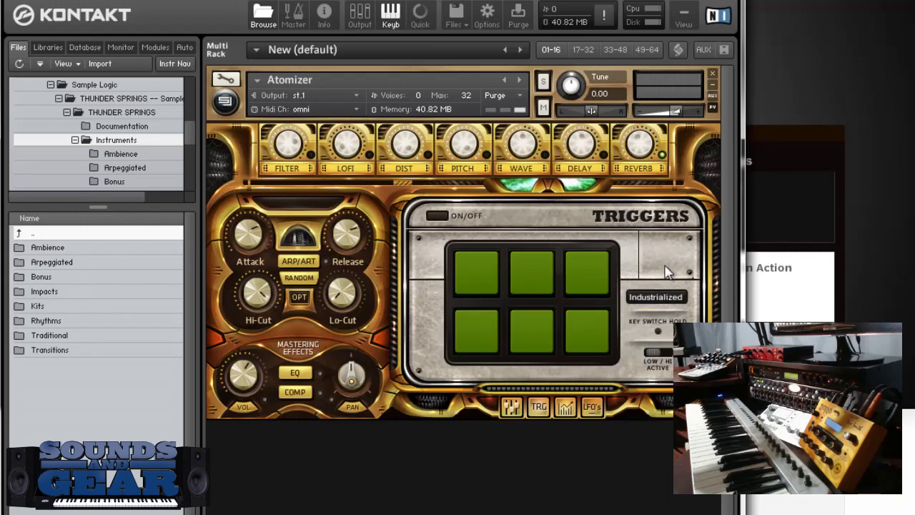
{"action": "left_click", "coordinate": [566, 407]}
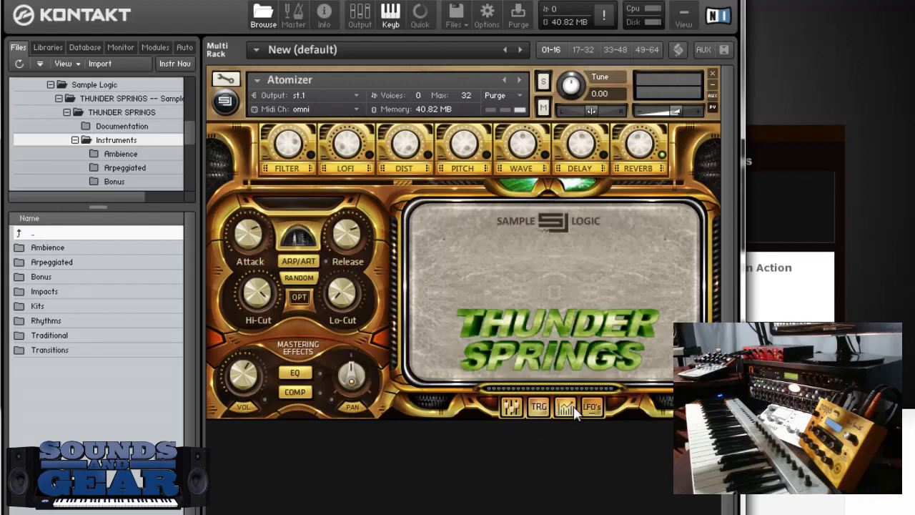
{"action": "left_click", "coordinate": [591, 407]}
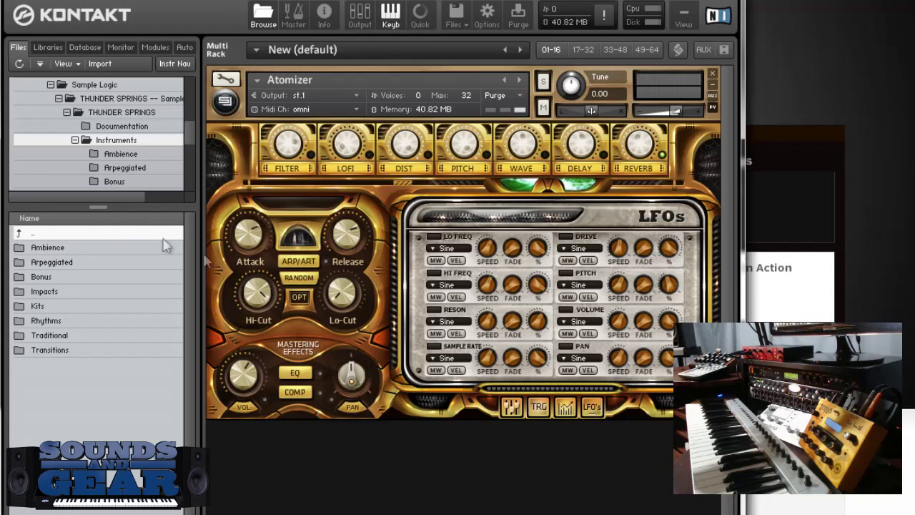
- Open the Ambience instruments folder and load Chains N Rings in place of Atomizer
{"action": "left_click", "coordinate": [88, 250]}
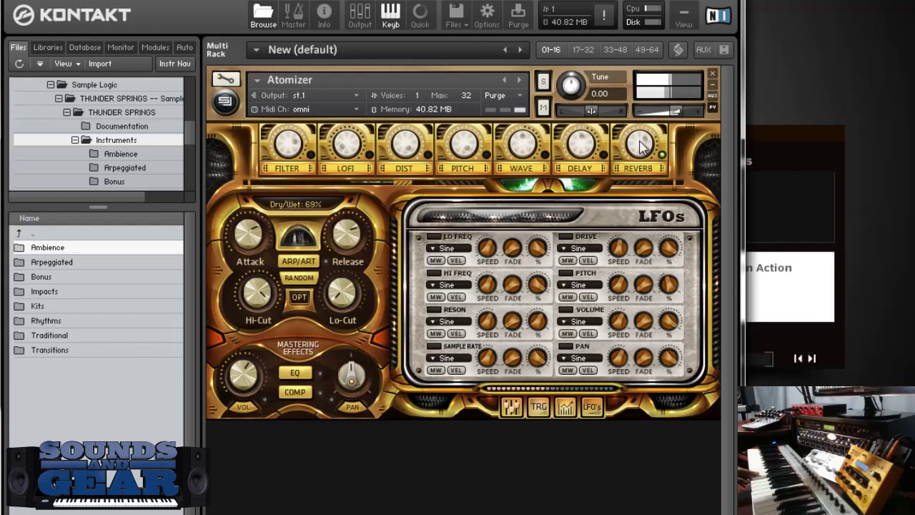
{"action": "double_click", "coordinate": [109, 249]}
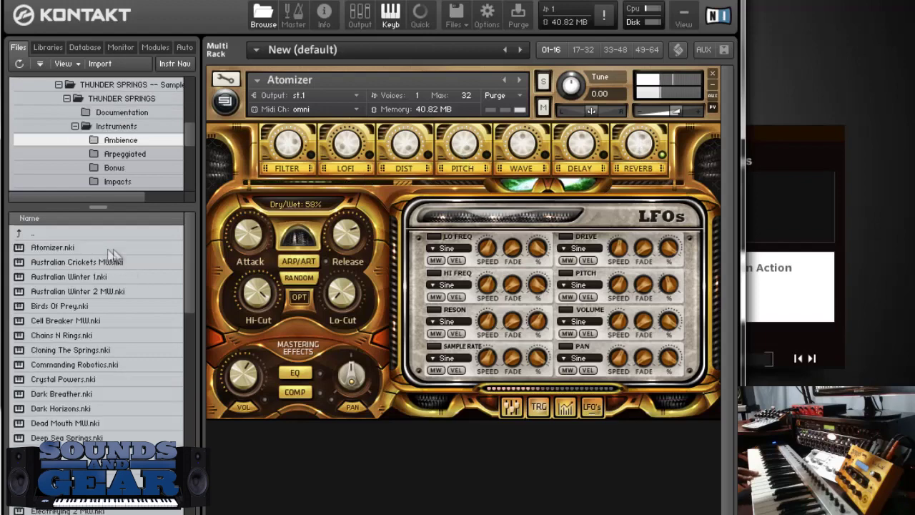
{"action": "left_click_drag", "start_coordinate": [114, 336], "coordinate": [316, 314]}
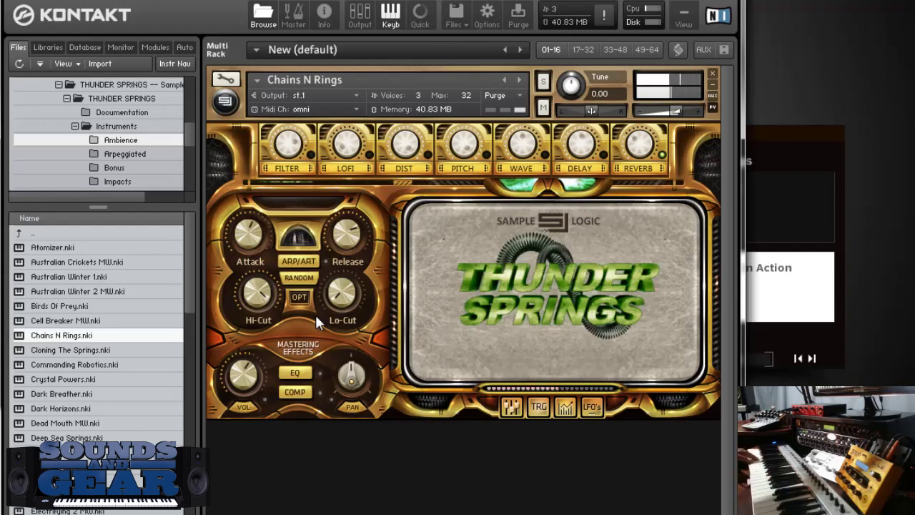
- Enable the Filter effect with a low cut of 18.4 Hz and activate the step sequencer for its low frequency
{"action": "left_click", "coordinate": [311, 154]}
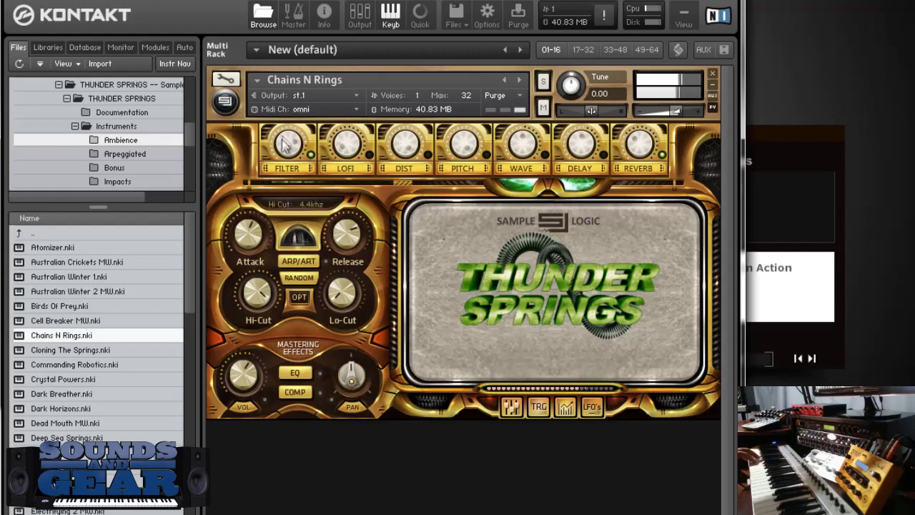
{"action": "left_click", "coordinate": [289, 168]}
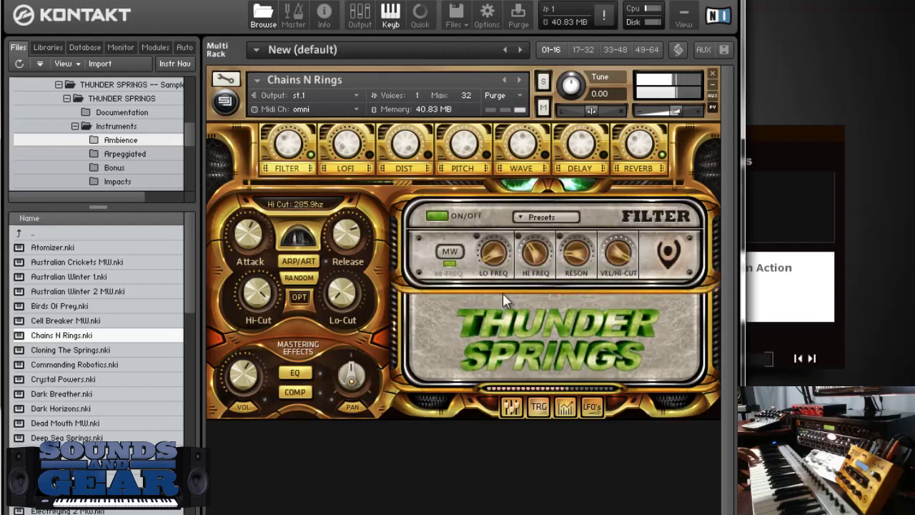
{"action": "left_click_drag", "start_coordinate": [492, 246], "coordinate": [492, 243]}
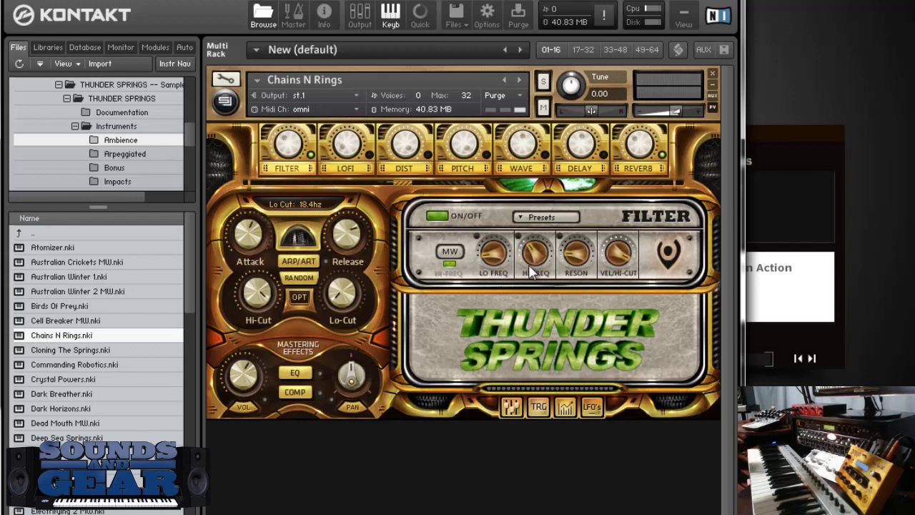
{"action": "left_click", "coordinate": [477, 237]}
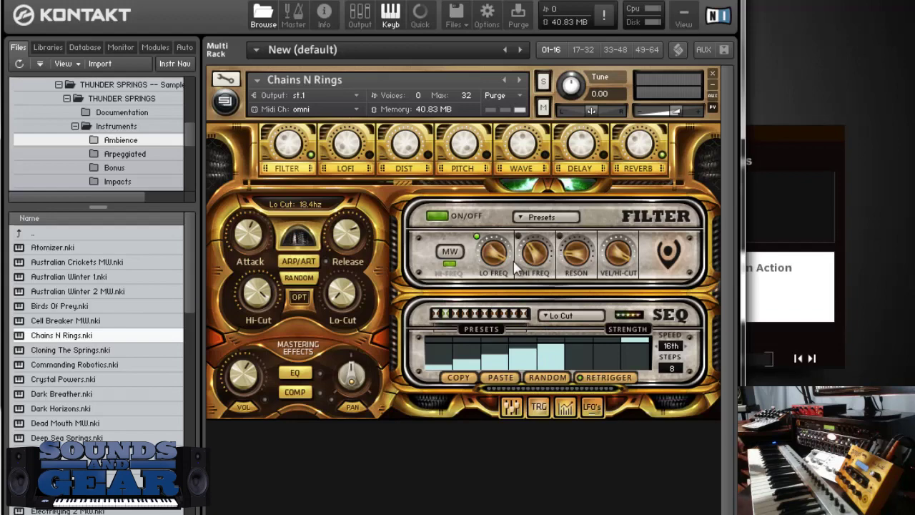
- Load Dark Breather and sweep its low cut and high cut, taking the high cut down to 1.6 kHz and back up
{"action": "left_click", "coordinate": [77, 393]}
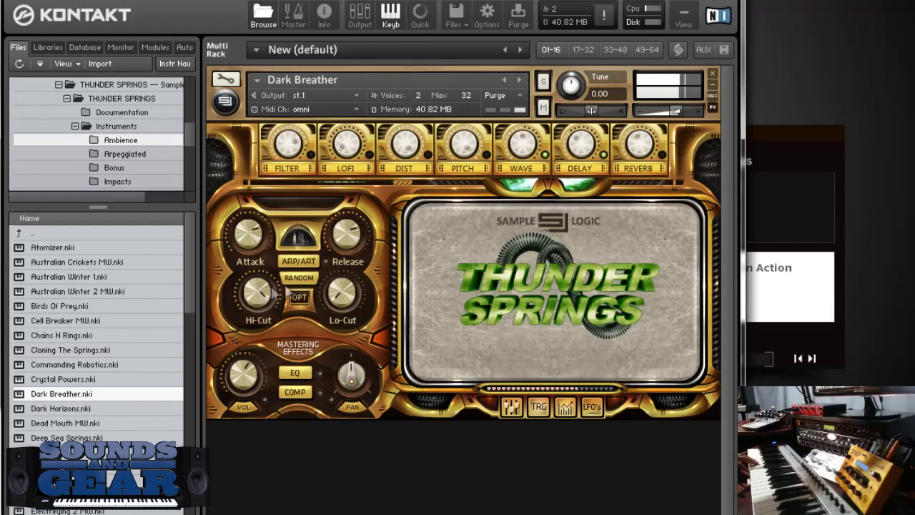
{"action": "left_click_drag", "start_coordinate": [342, 297], "coordinate": [330, 312]}
{"action": "left_click_drag", "start_coordinate": [265, 297], "coordinate": [259, 320]}
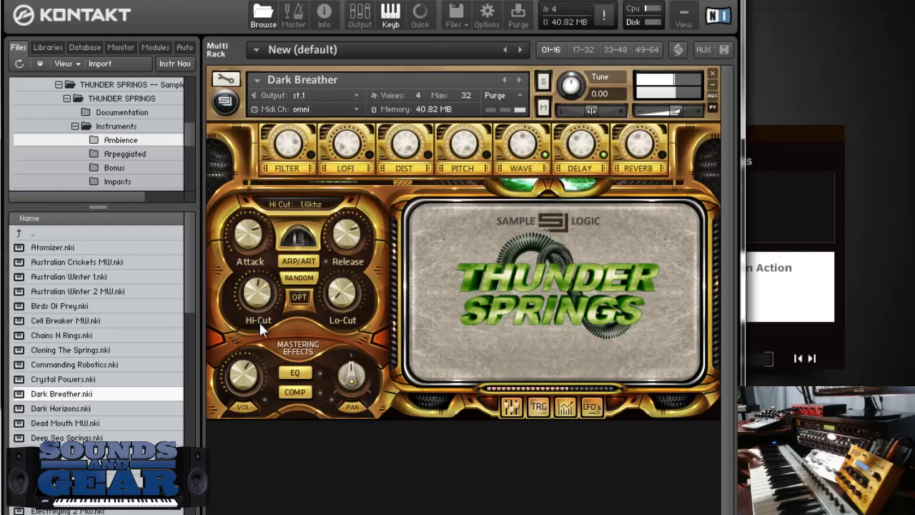
{"action": "left_click_drag", "start_coordinate": [259, 320], "coordinate": [265, 273]}
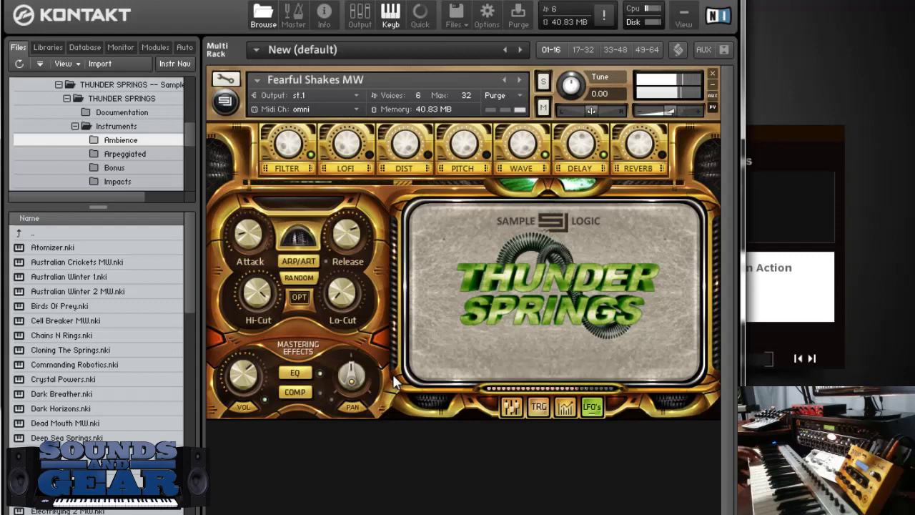
- Set the Wave effect of Fearful Shakes MW to the Saw waveform after trying Square 2, and raise its detune to 46
{"action": "left_click", "coordinate": [520, 168]}
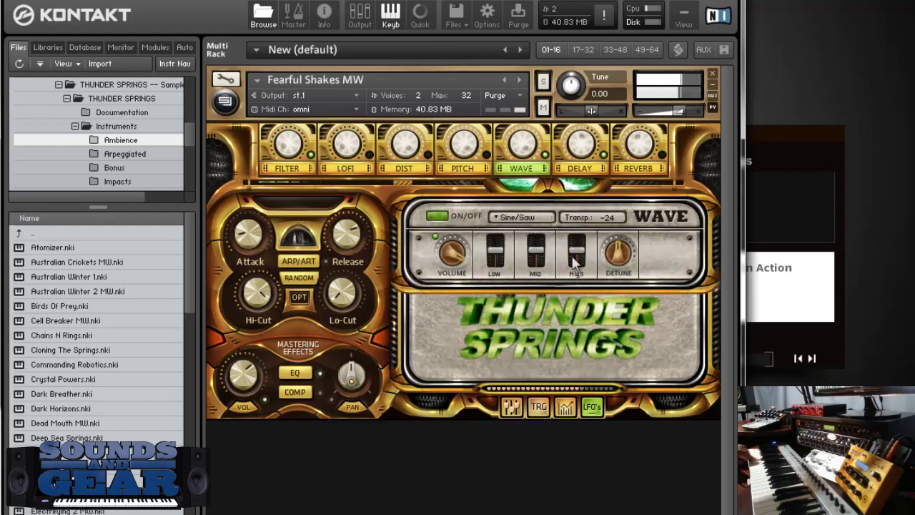
{"action": "left_click", "coordinate": [513, 218]}
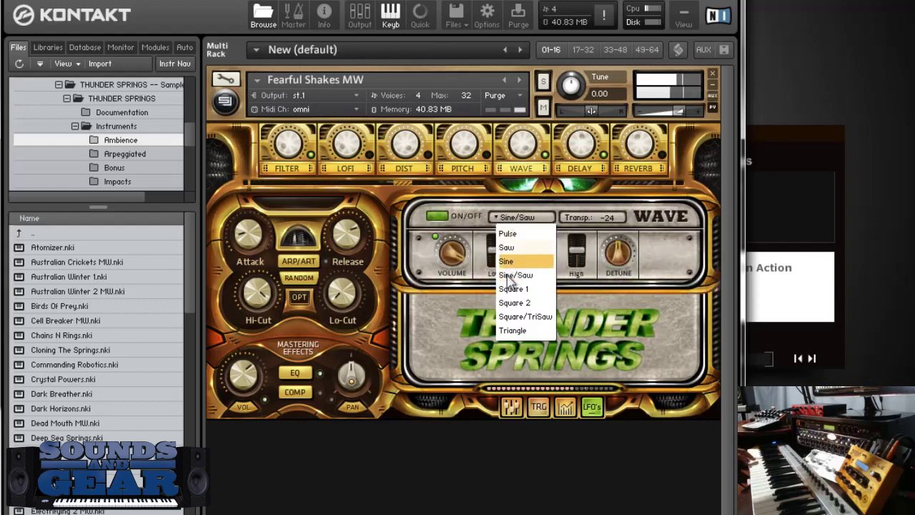
{"action": "left_click", "coordinate": [511, 303]}
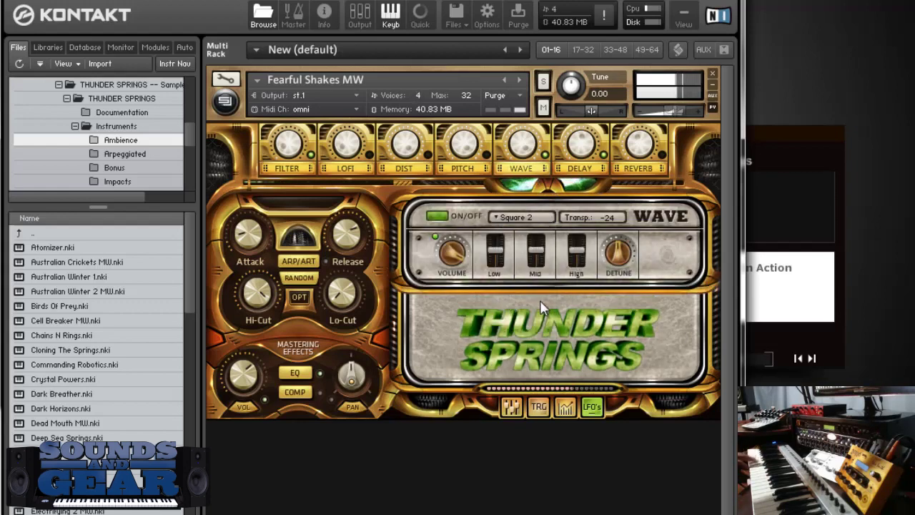
{"action": "left_click", "coordinate": [519, 225]}
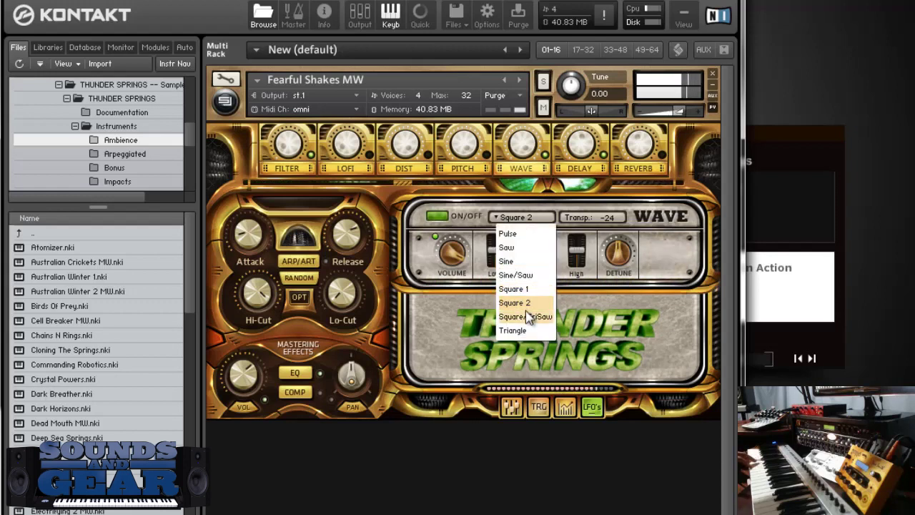
{"action": "left_click", "coordinate": [524, 247]}
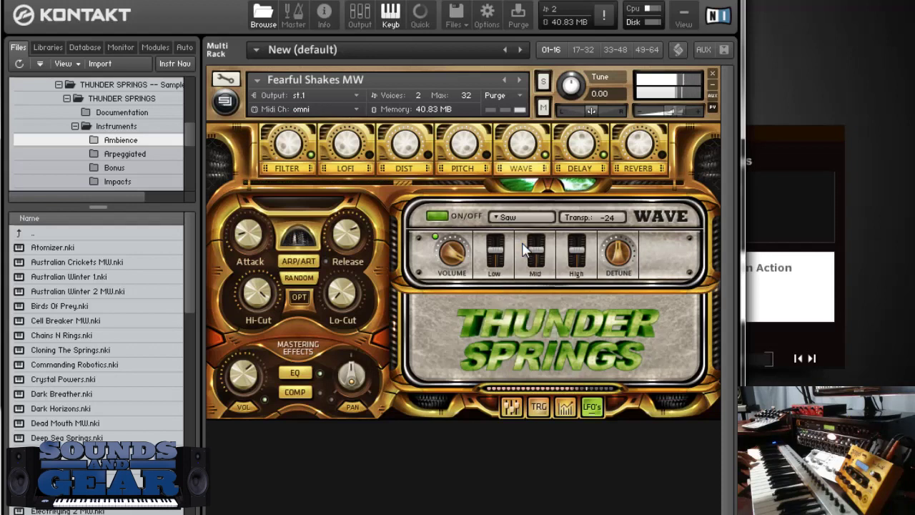
{"action": "mouse_move", "coordinate": [624, 259]}
{"action": "left_click_drag", "start_coordinate": [624, 259], "coordinate": [630, 242]}
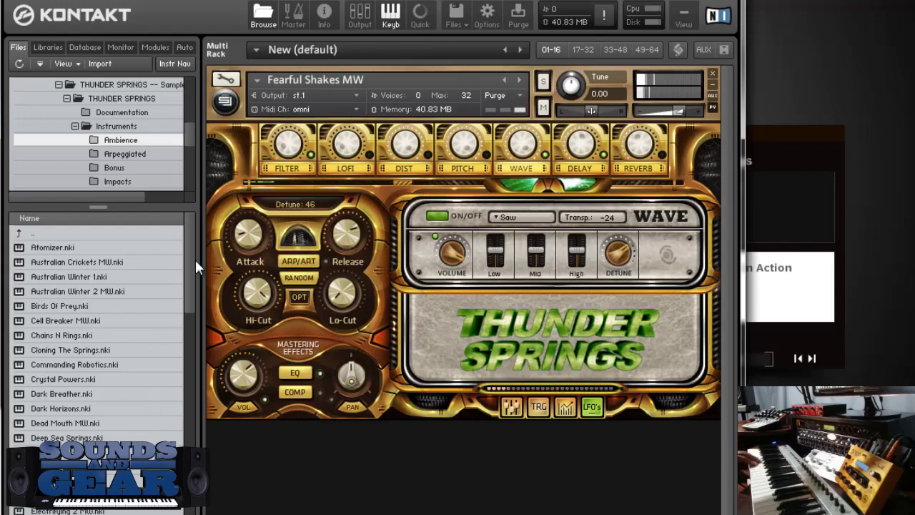
- Load the Nightmares In Space MW instrument from the Ambience folder
{"action": "left_click_drag", "start_coordinate": [190, 268], "coordinate": [191, 353]}
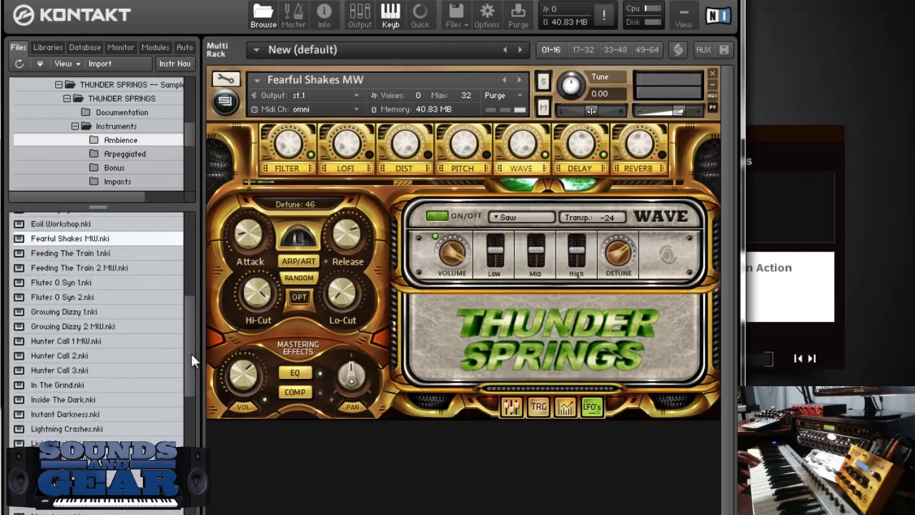
{"action": "left_click", "coordinate": [86, 400]}
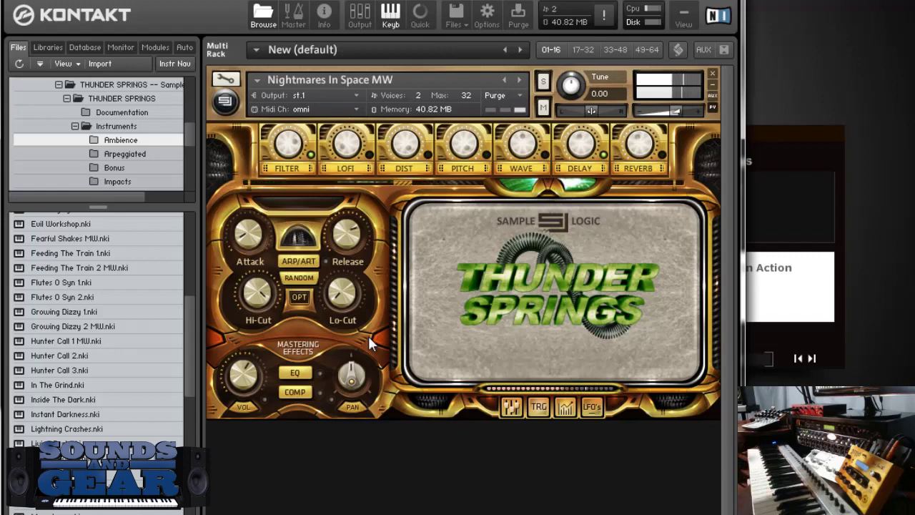
- Switch to the Arpeggiated instruments folder and load Bell Share MW
{"action": "left_click_drag", "start_coordinate": [193, 325], "coordinate": [189, 218]}
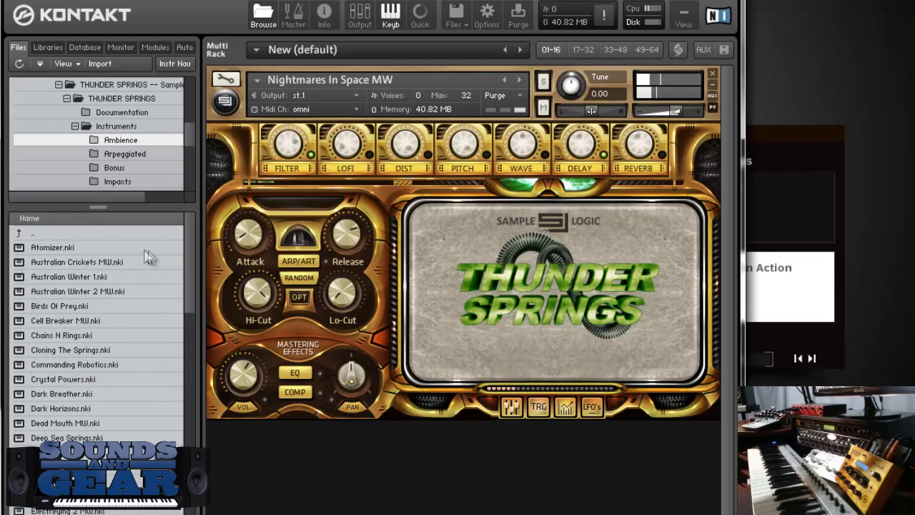
{"action": "double_click", "coordinate": [115, 233]}
{"action": "double_click", "coordinate": [91, 264]}
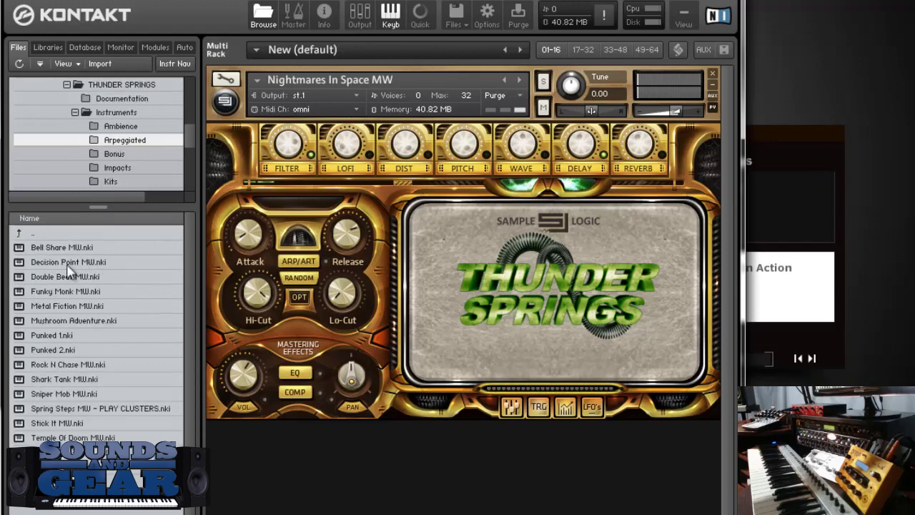
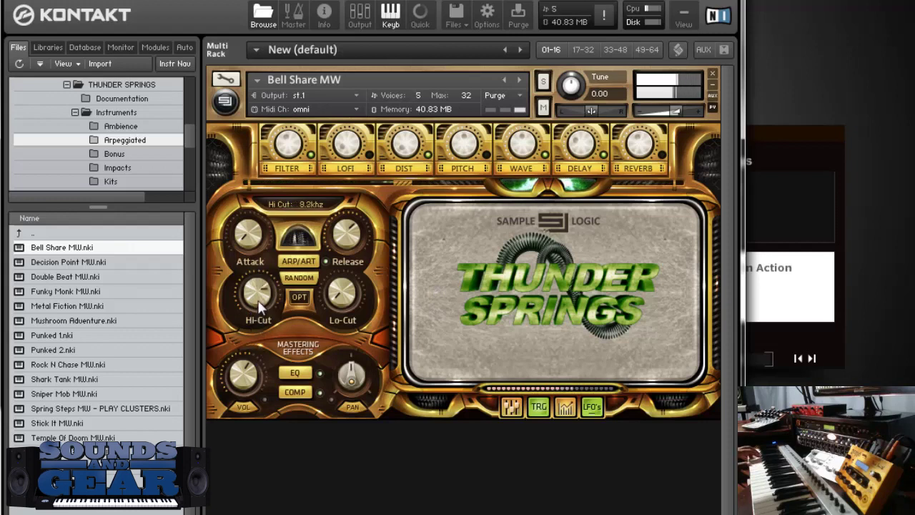
- Set Bell Share MW's low cut to 412.3 Hz and its high cut to 21.8 kHz
{"action": "left_click_drag", "start_coordinate": [342, 300], "coordinate": [338, 272]}
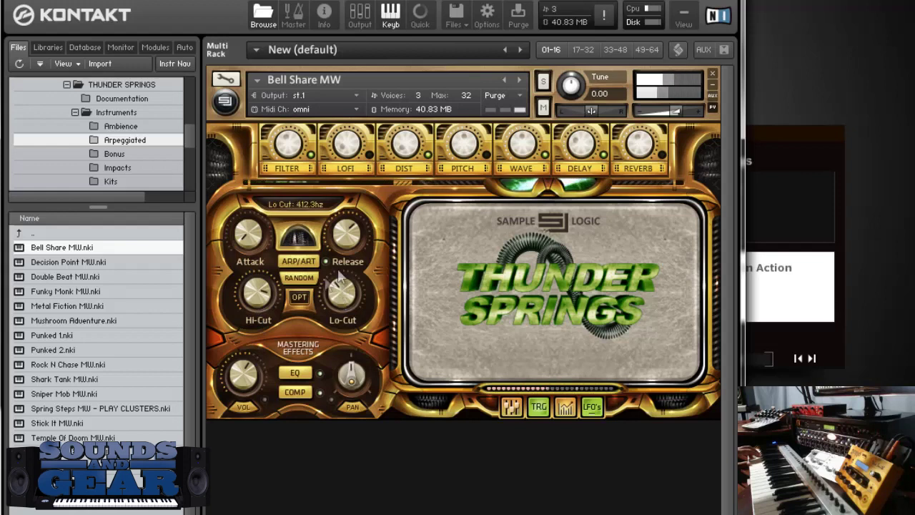
{"action": "left_click_drag", "start_coordinate": [264, 299], "coordinate": [266, 286]}
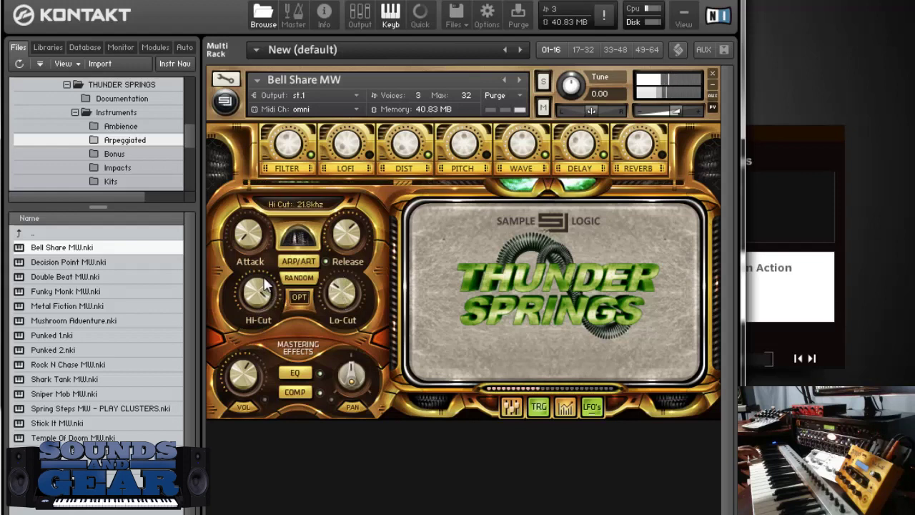
- Turn on the LoFi effect of Bell Share MW and raise its amount
{"action": "left_click", "coordinate": [359, 169]}
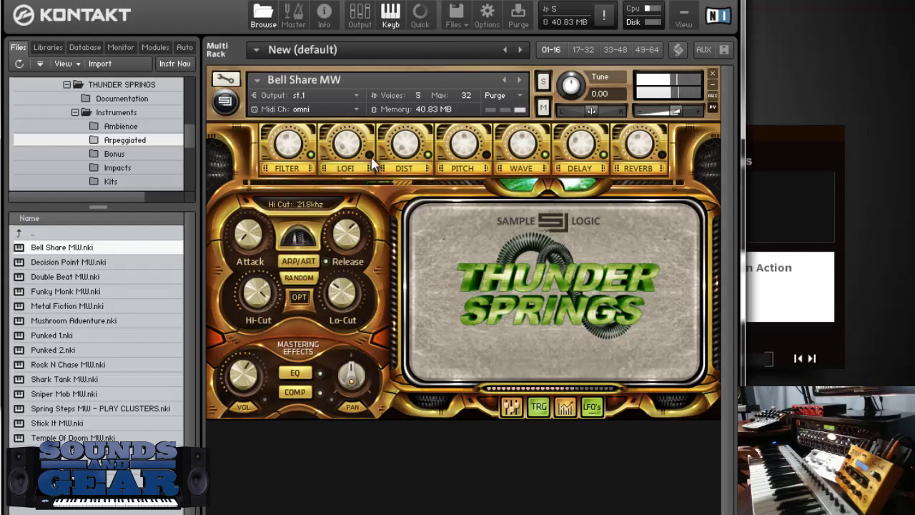
{"action": "left_click", "coordinate": [350, 169]}
{"action": "left_click_drag", "start_coordinate": [346, 143], "coordinate": [346, 111]}
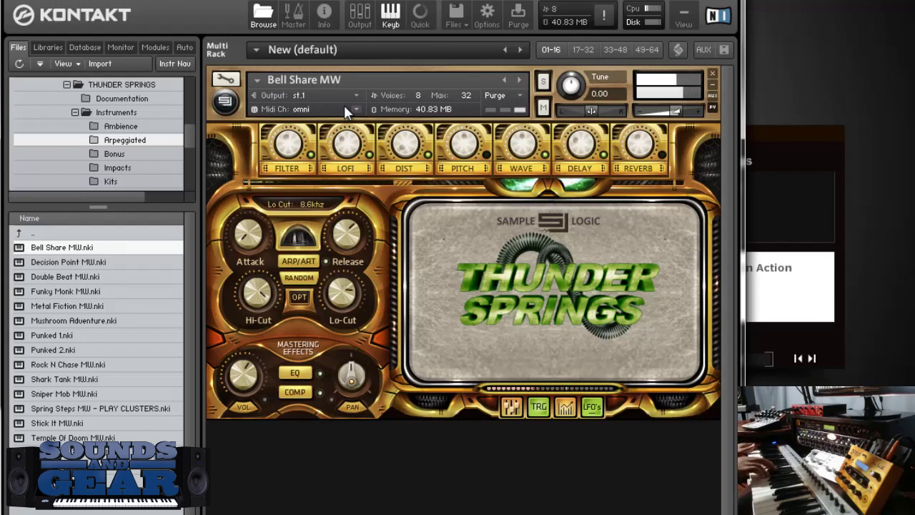
- Load Mushroom Adventure from the Arpeggiated folder and turn on its Pitch effect
{"action": "left_click_drag", "start_coordinate": [79, 320], "coordinate": [398, 300]}
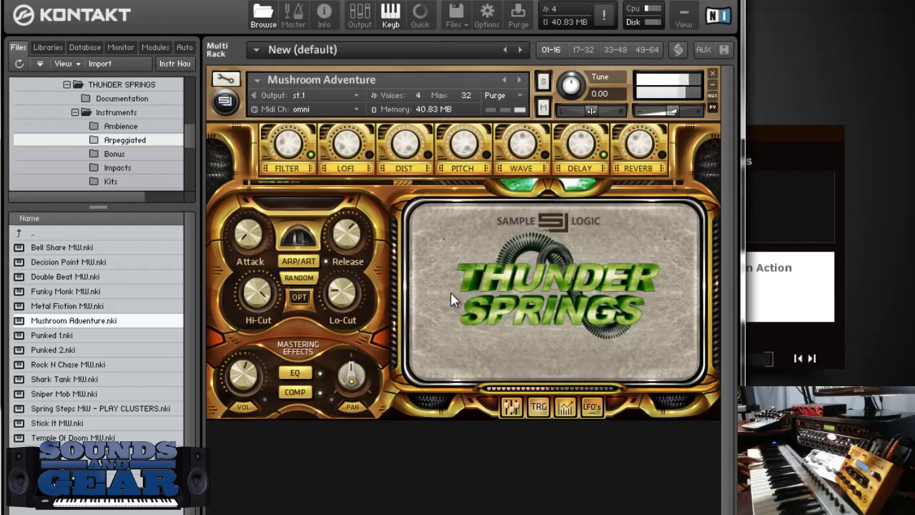
{"action": "left_click", "coordinate": [486, 153]}
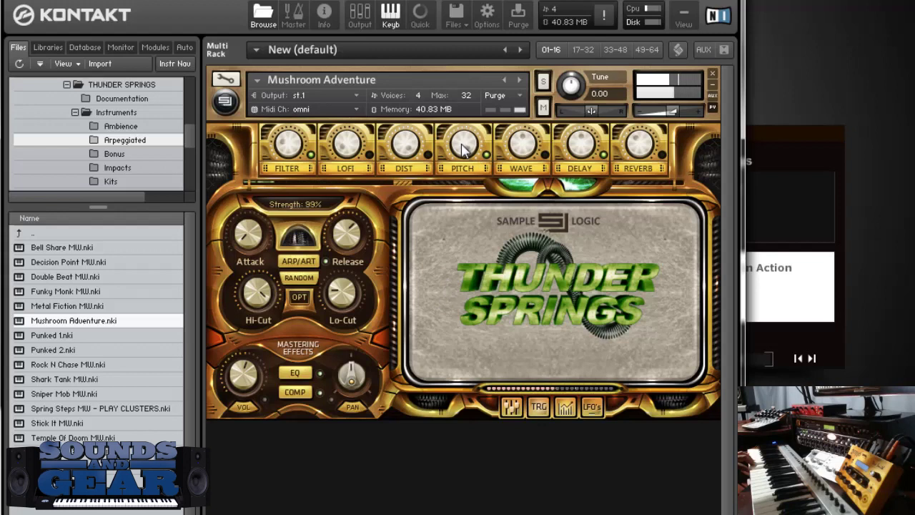
- Set Mushroom Adventure's Pitch strength to 82%, then turn on its distortion with a drive of 52.4%
{"action": "left_click_drag", "start_coordinate": [464, 156], "coordinate": [463, 172]}
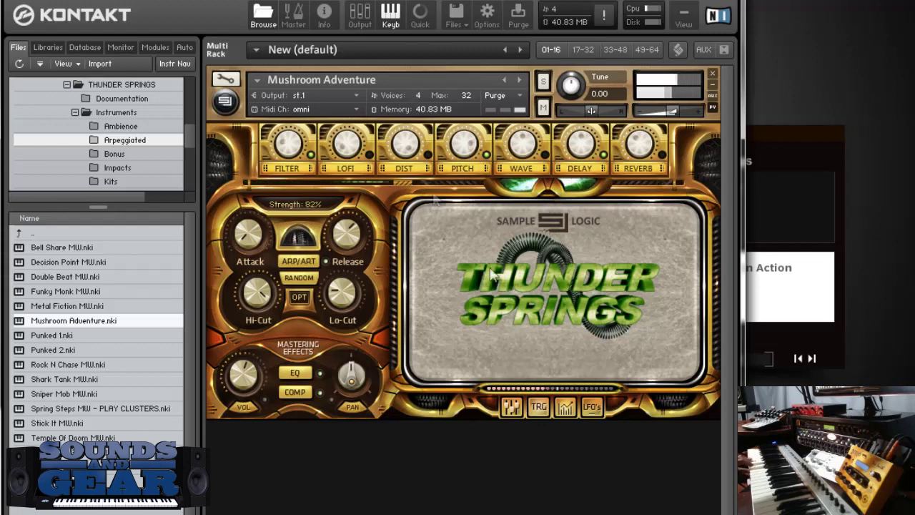
{"action": "left_click", "coordinate": [427, 154]}
{"action": "left_click_drag", "start_coordinate": [416, 154], "coordinate": [413, 221]}
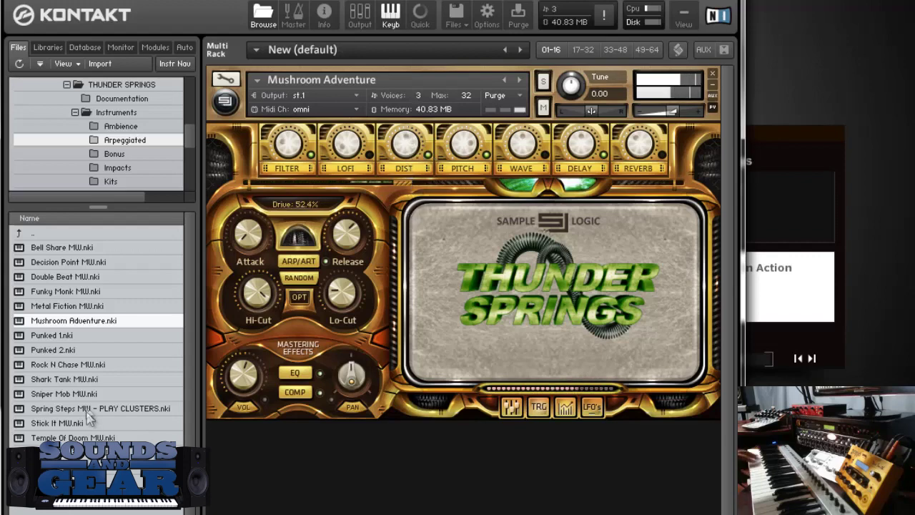
- Load Sniper Mob MW from the Arpeggiated folder and set its high cut to 1.6 kHz and low cut to 122.9 Hz
{"action": "left_click_drag", "start_coordinate": [76, 394], "coordinate": [425, 321]}
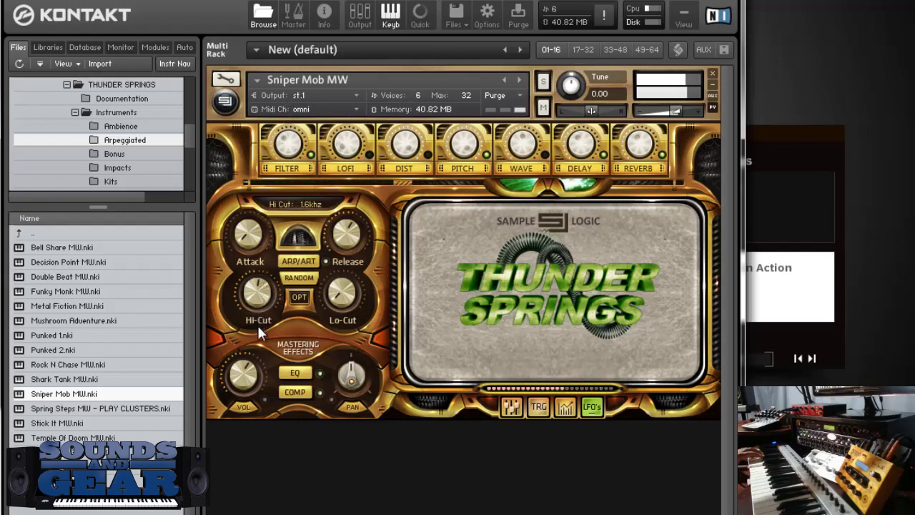
{"action": "mouse_move", "coordinate": [341, 290]}
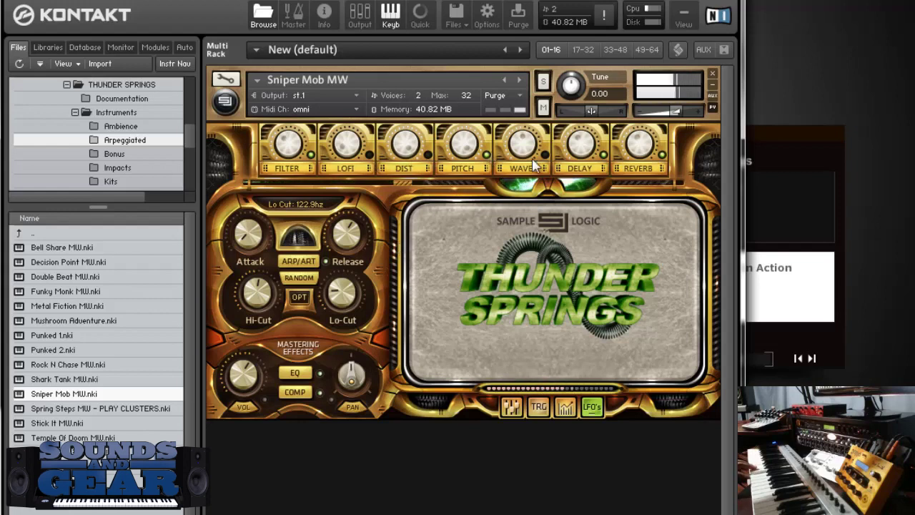
- Turn on the Wave effect of Sniper Mob MW and set its volume to -18.7 dB
{"action": "mouse_move", "coordinate": [522, 143]}
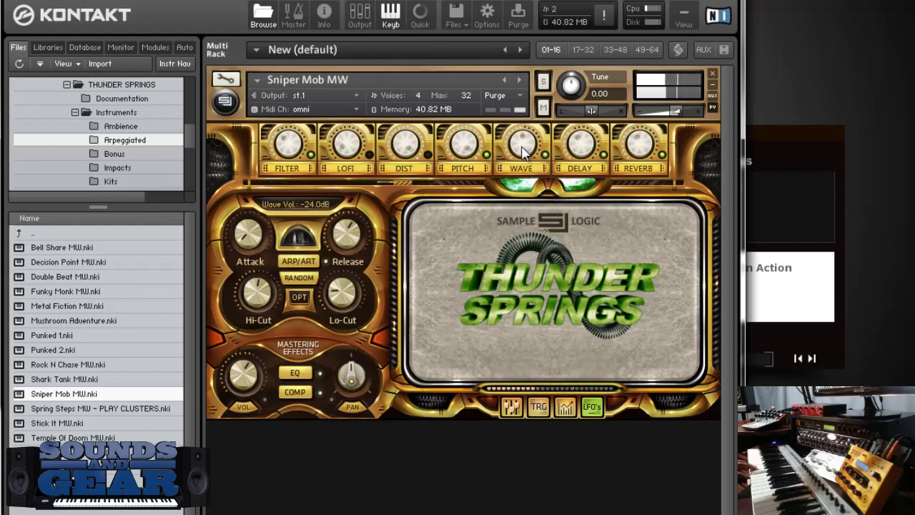
{"action": "left_click_drag", "start_coordinate": [522, 143], "coordinate": [523, 133]}
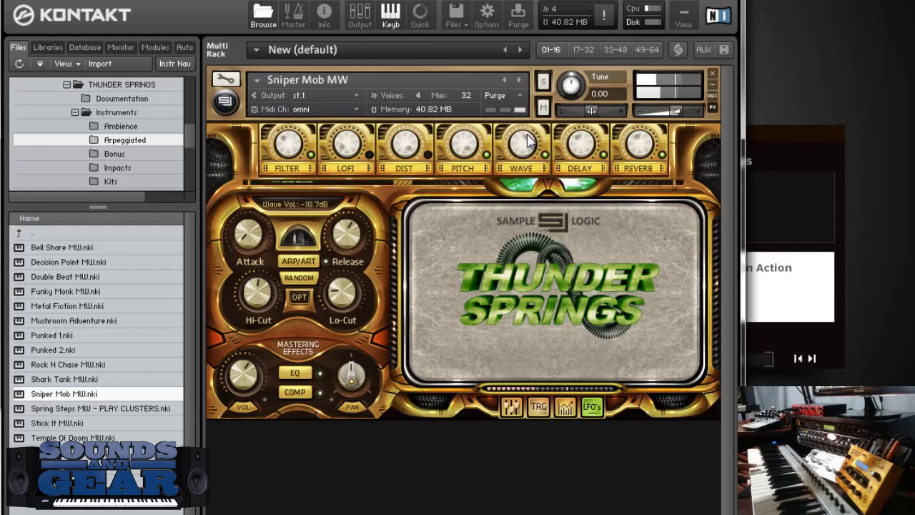
- Switch to the Bonus instruments folder and load Razor Brute MW, followed by Spring Gamelan MW
{"action": "double_click", "coordinate": [119, 234]}
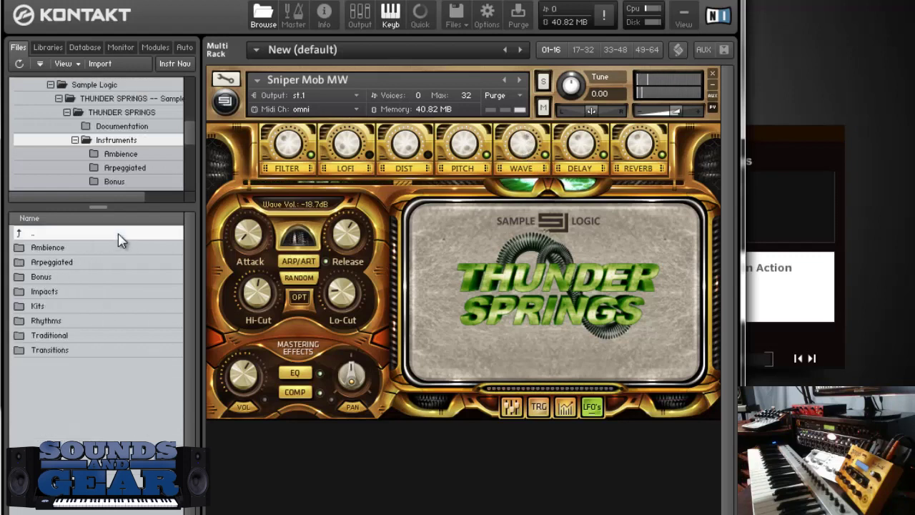
{"action": "double_click", "coordinate": [76, 279]}
{"action": "double_click", "coordinate": [71, 249]}
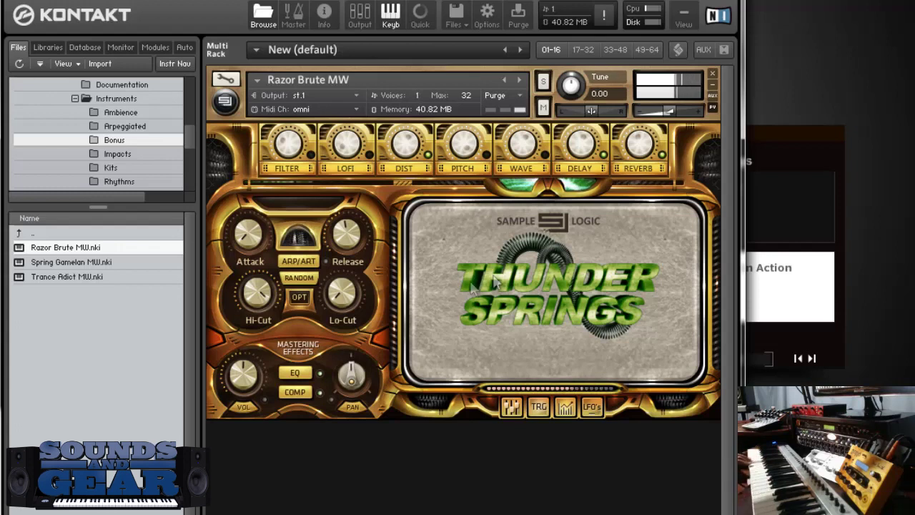
{"action": "double_click", "coordinate": [84, 263]}
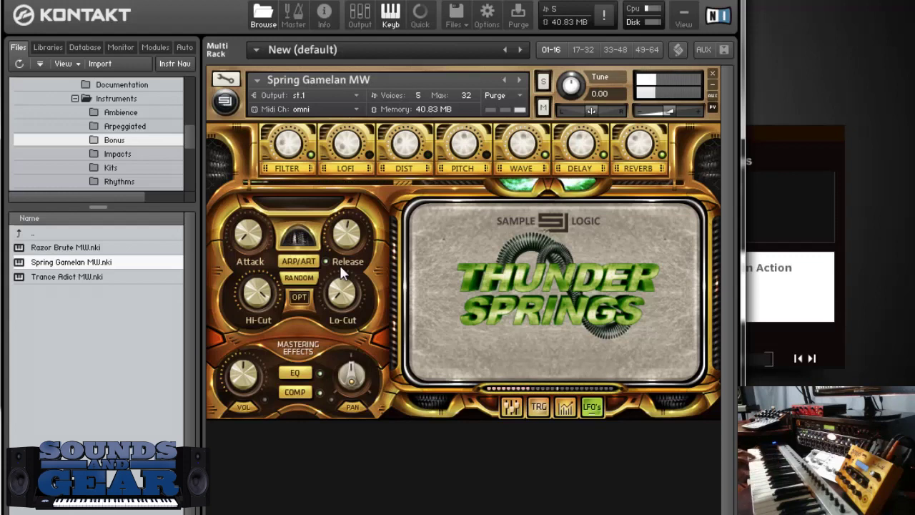
- Switch to the Impacts instruments folder and load Air Thunder MW
{"action": "left_click", "coordinate": [101, 238]}
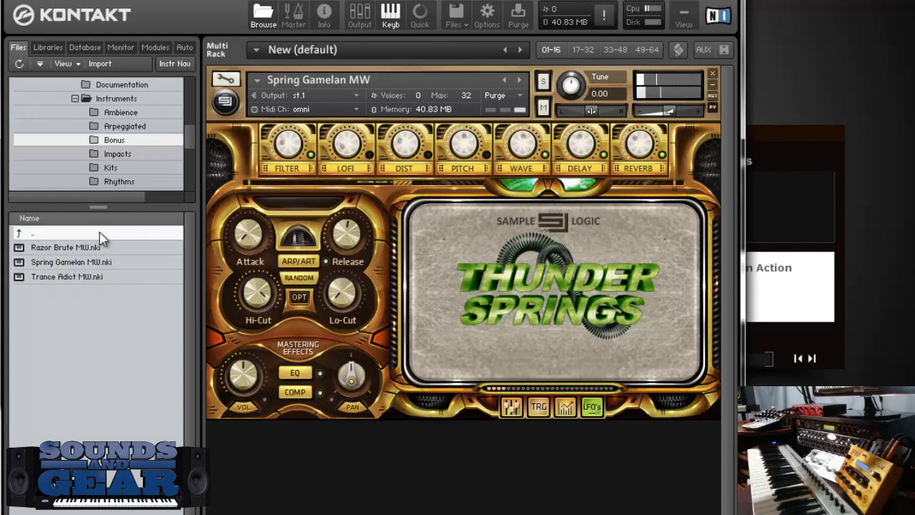
{"action": "double_click", "coordinate": [102, 238]}
{"action": "double_click", "coordinate": [71, 292]}
{"action": "left_click_drag", "start_coordinate": [78, 250], "coordinate": [457, 264]}
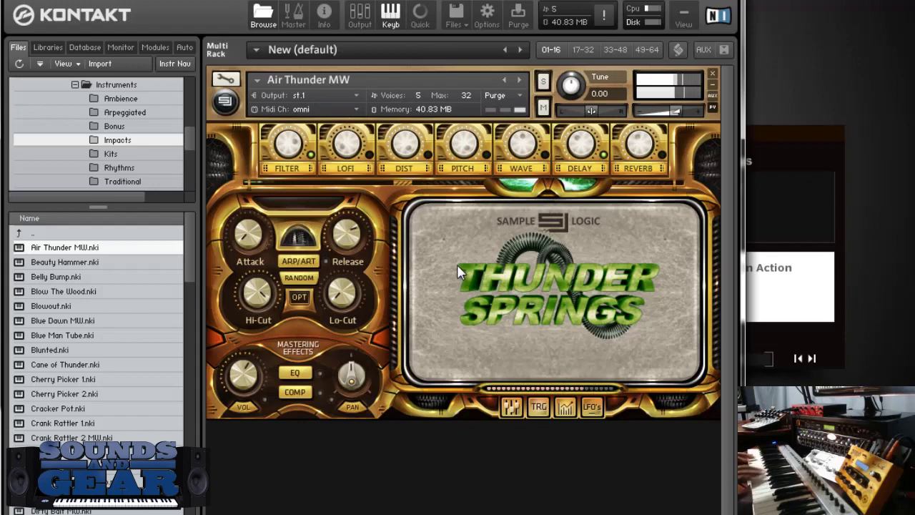
- Load Crobar Tanker from the Impacts folder, followed by Hollows Glitch
{"action": "double_click", "coordinate": [65, 379]}
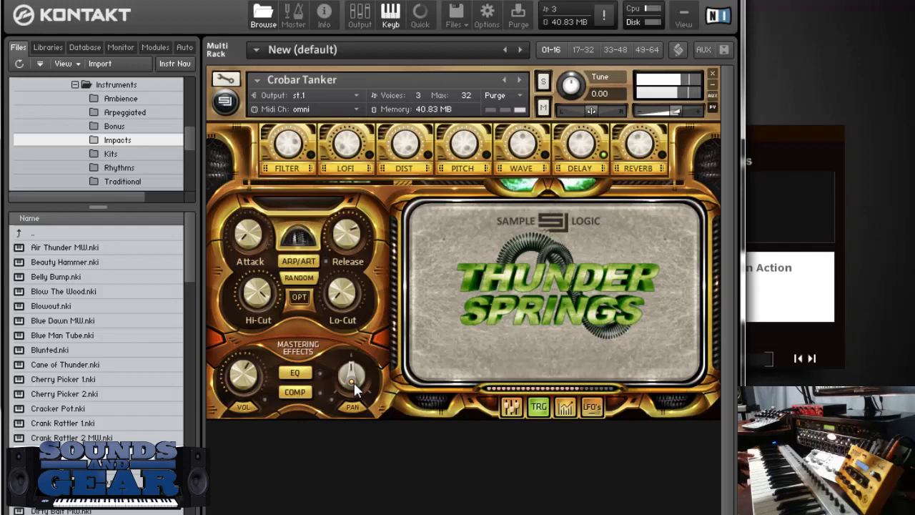
{"action": "left_click_drag", "start_coordinate": [187, 272], "coordinate": [145, 361]}
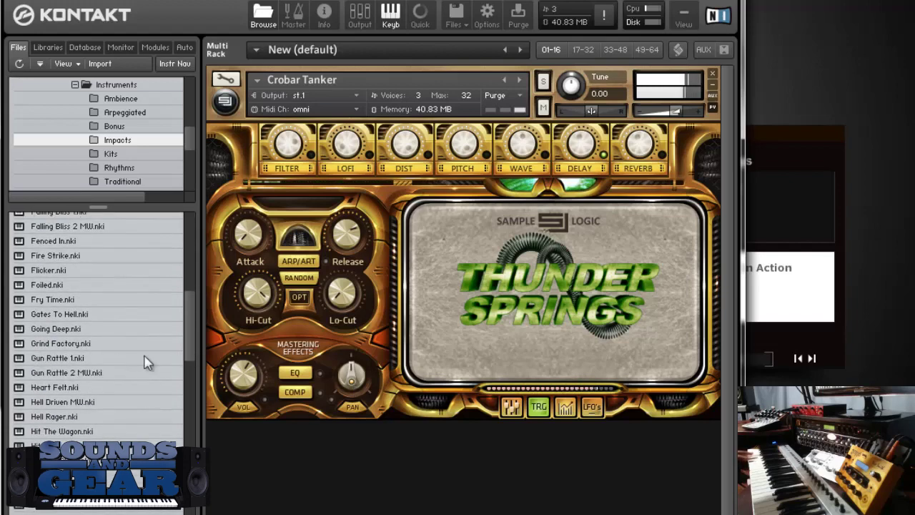
{"action": "double_click", "coordinate": [72, 358]}
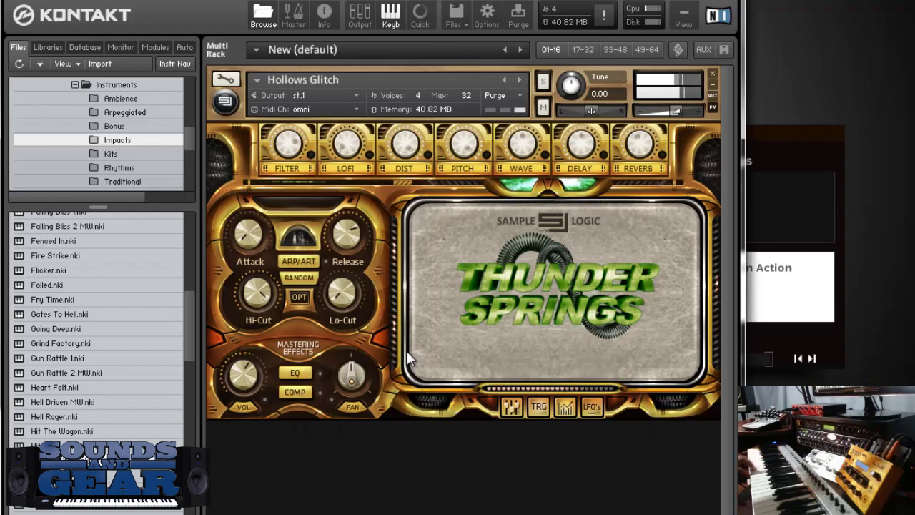
- Turn on the Industrialized triggers for Hollows Glitch and try out several of the trigger pads
{"action": "left_click", "coordinate": [539, 406]}
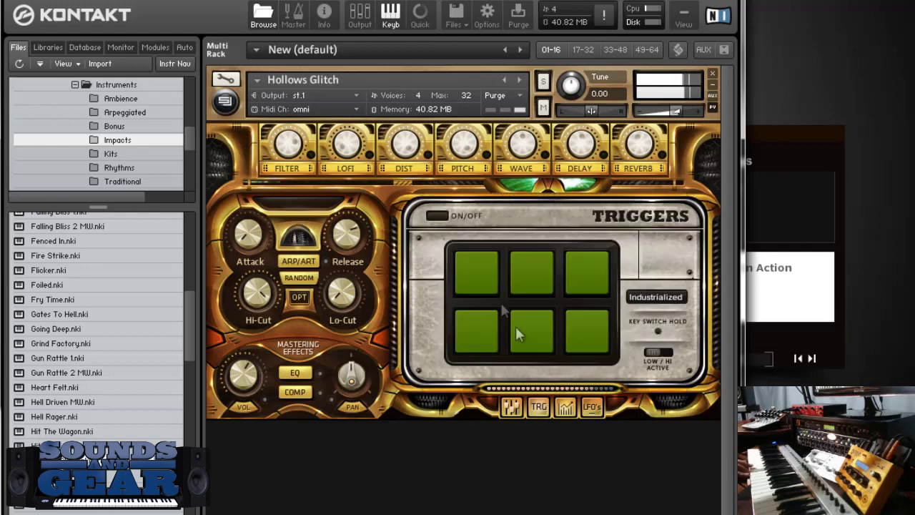
{"action": "left_click", "coordinate": [437, 215]}
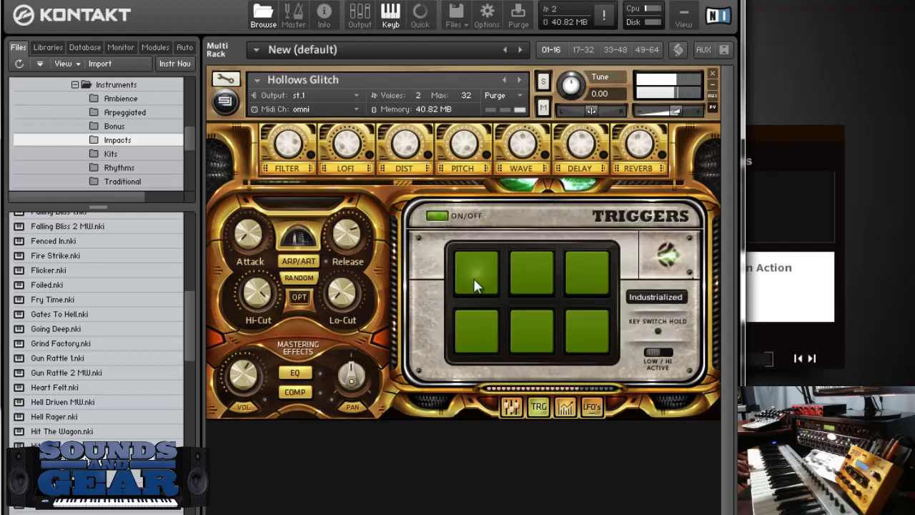
{"action": "left_click", "coordinate": [520, 274]}
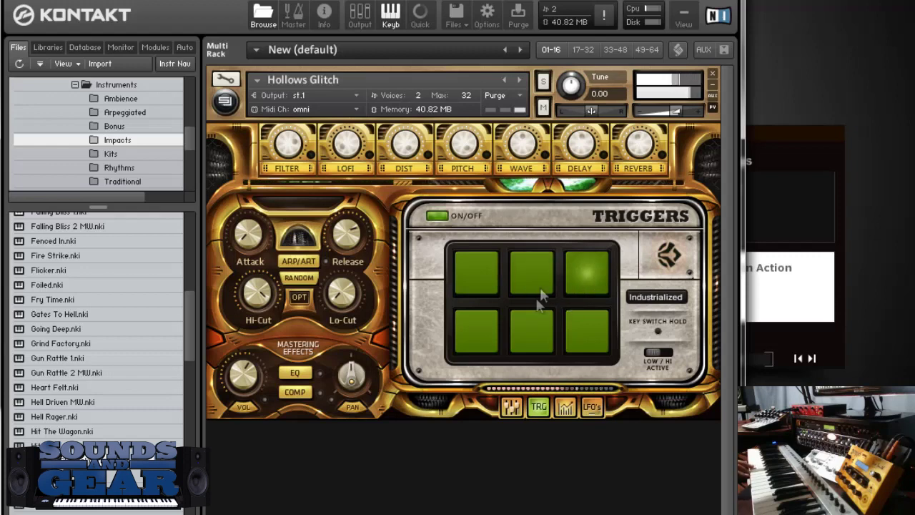
{"action": "left_click", "coordinate": [538, 336]}
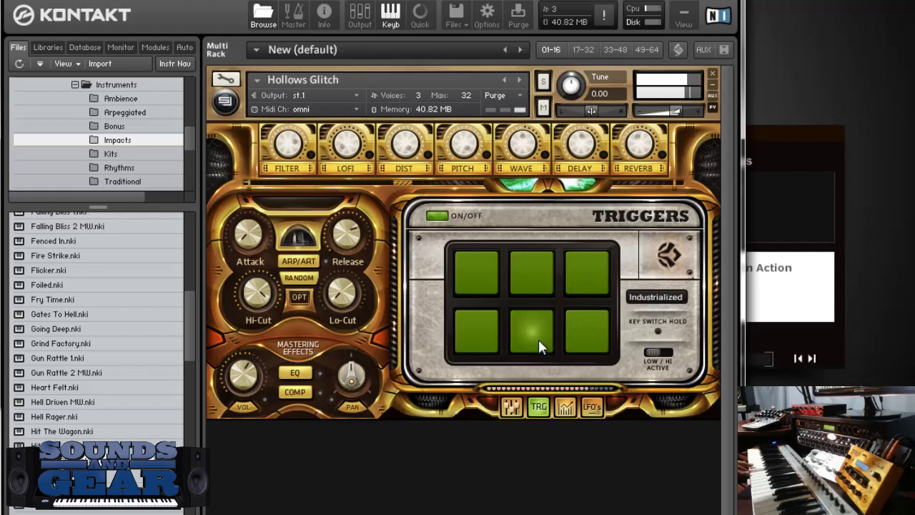
{"action": "left_click", "coordinate": [488, 343]}
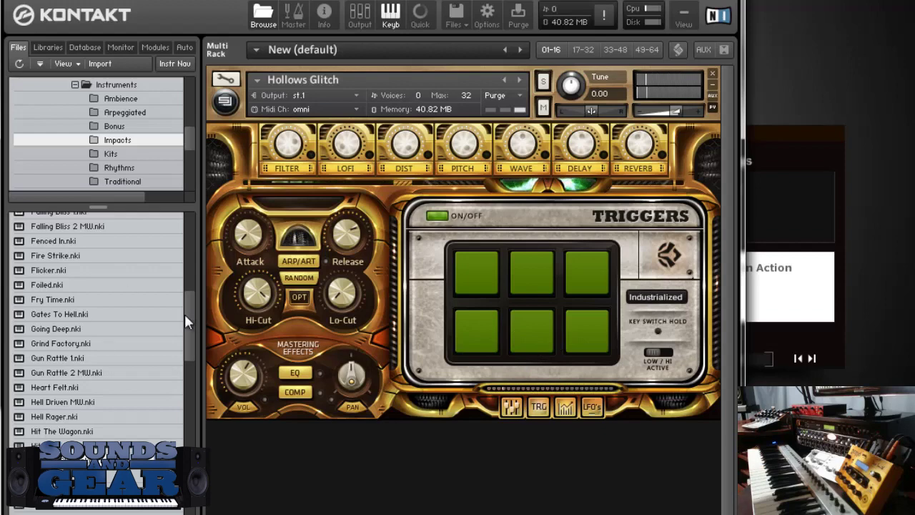
- Switch to the Kits instruments folder and load Destroyer, Springing The Springs 5x5 and The Thunder one after another
{"action": "left_click_drag", "start_coordinate": [187, 313], "coordinate": [190, 220]}
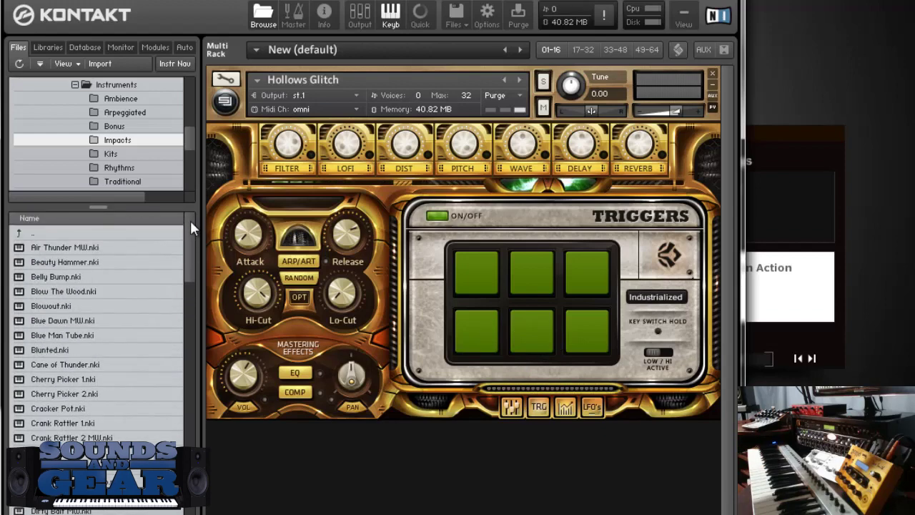
{"action": "double_click", "coordinate": [112, 235]}
{"action": "double_click", "coordinate": [80, 307]}
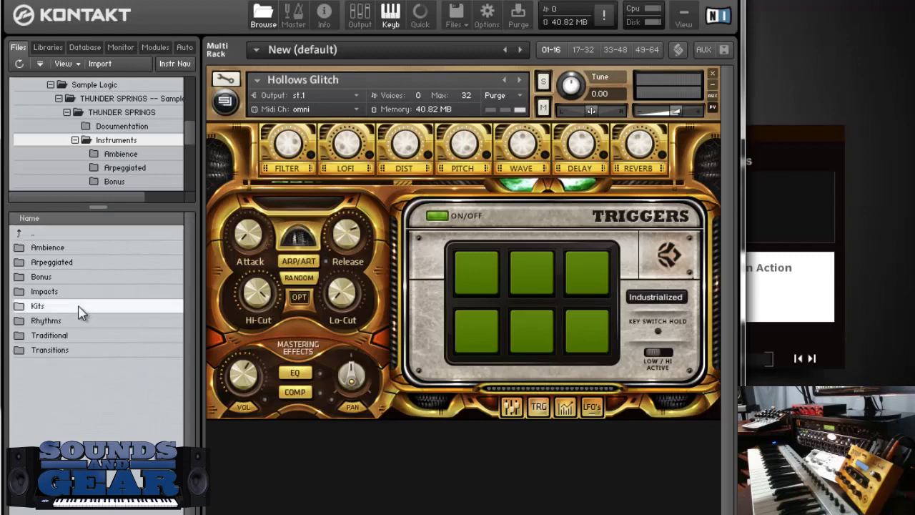
{"action": "left_click_drag", "start_coordinate": [67, 254], "coordinate": [350, 263]}
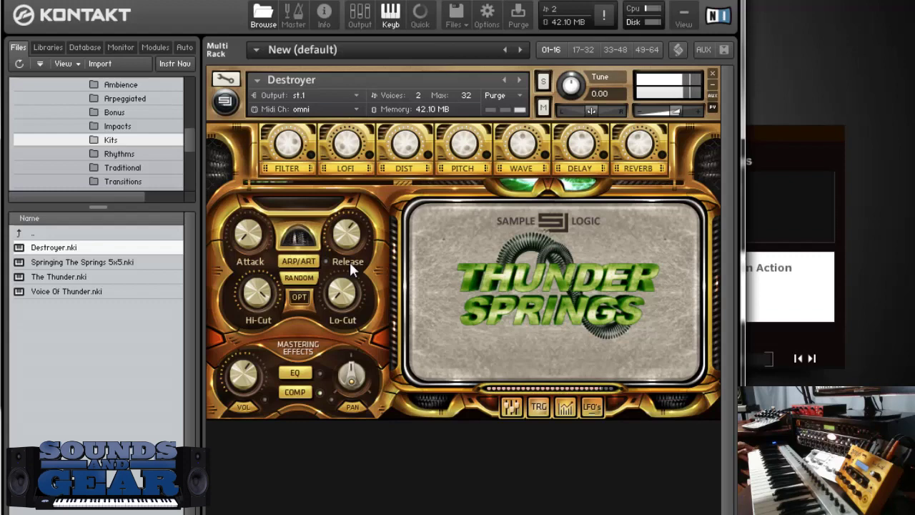
{"action": "left_click_drag", "start_coordinate": [126, 265], "coordinate": [371, 286]}
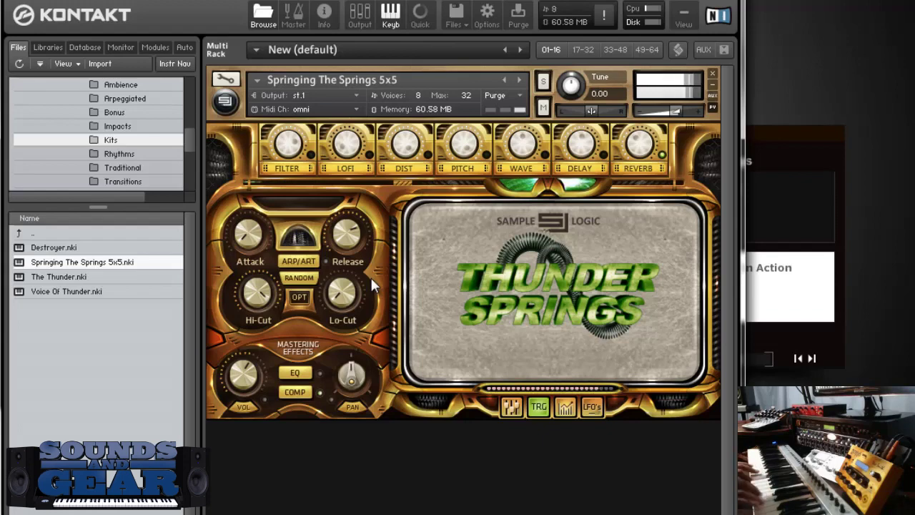
{"action": "left_click", "coordinate": [82, 276]}
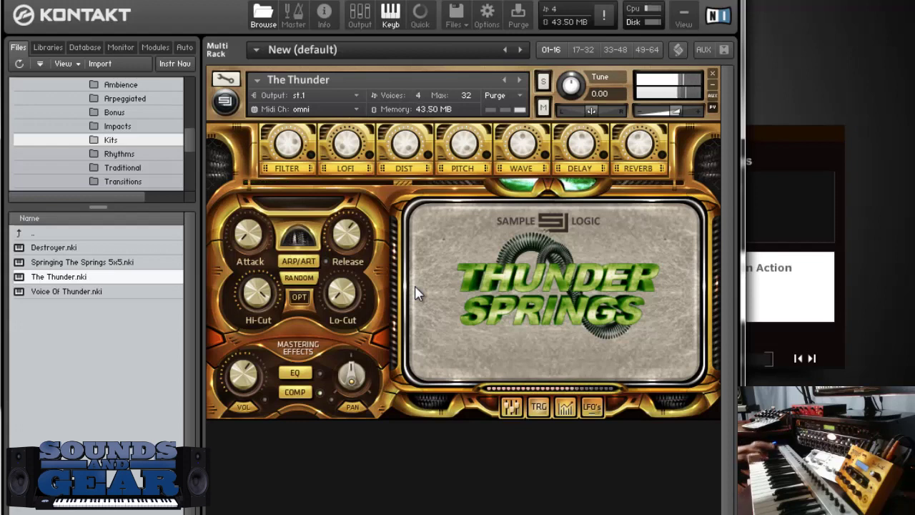
- Switch to the Rhythms instruments folder and load Alien Spray 1
{"action": "double_click", "coordinate": [66, 237]}
{"action": "double_click", "coordinate": [92, 321]}
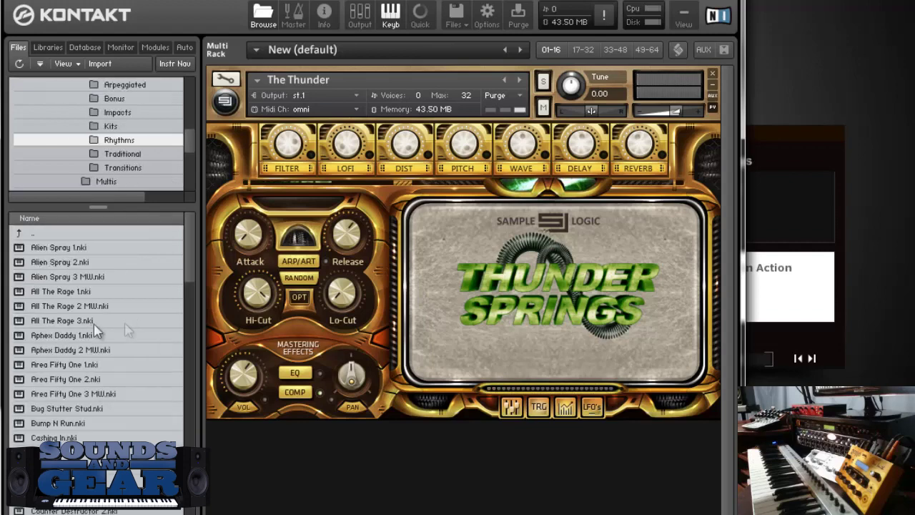
{"action": "left_click_drag", "start_coordinate": [76, 250], "coordinate": [439, 292]}
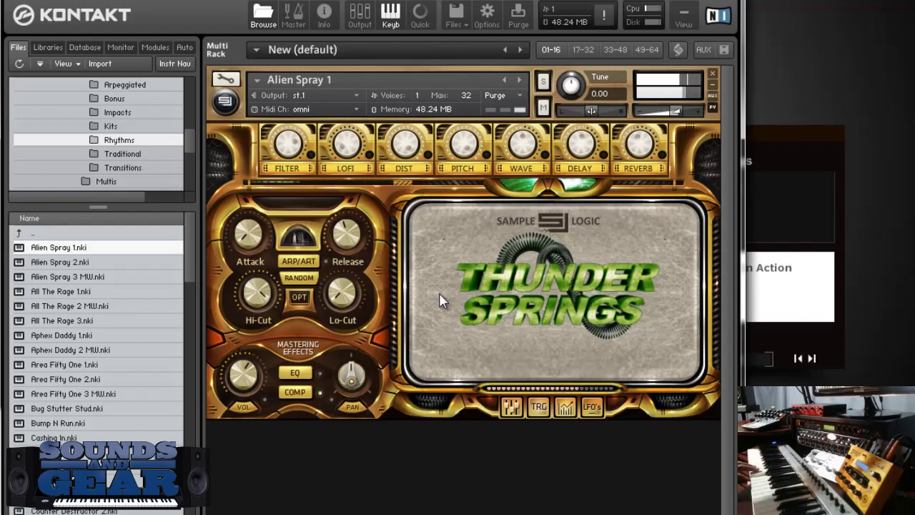
- Load Dirt Face from the Rhythms folder and turn on its reverb with the dry/wet mix at 54%
{"action": "left_click", "coordinate": [92, 415]}
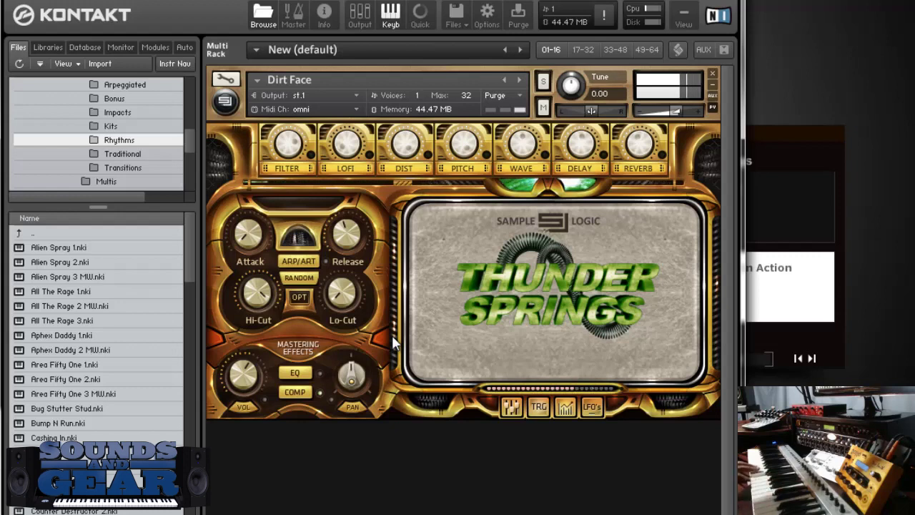
{"action": "left_click", "coordinate": [650, 166]}
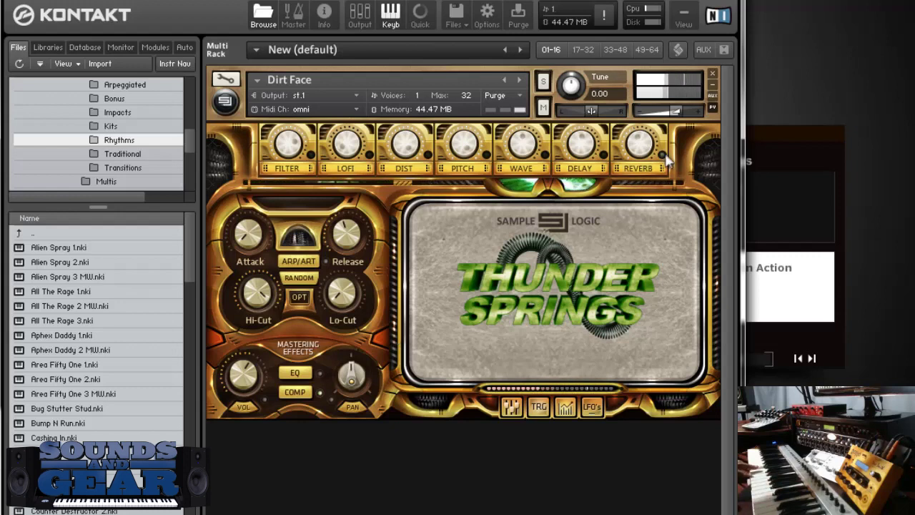
{"action": "left_click_drag", "start_coordinate": [641, 150], "coordinate": [640, 140]}
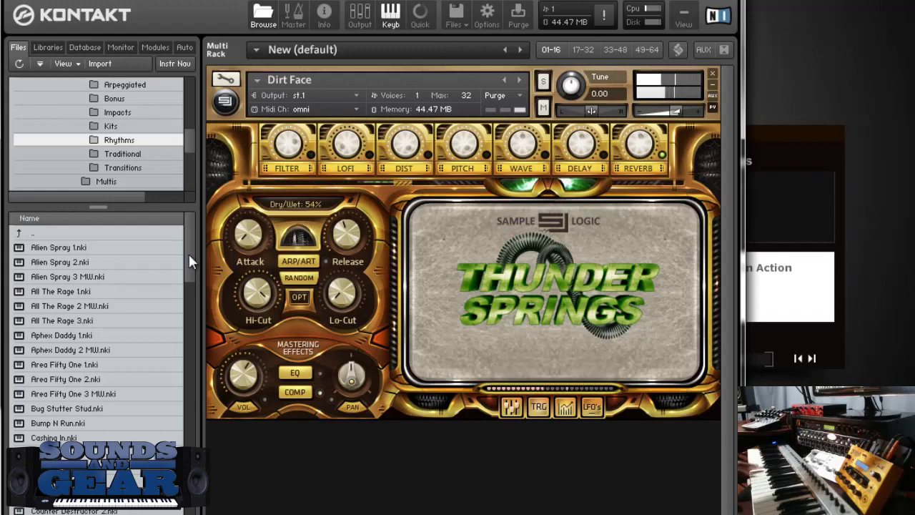
- Load Distorted Dreams 2 from the Rhythms folder
{"action": "scroll", "coordinate": [187, 257], "scroll_direction": "down", "scroll_amount": 4}
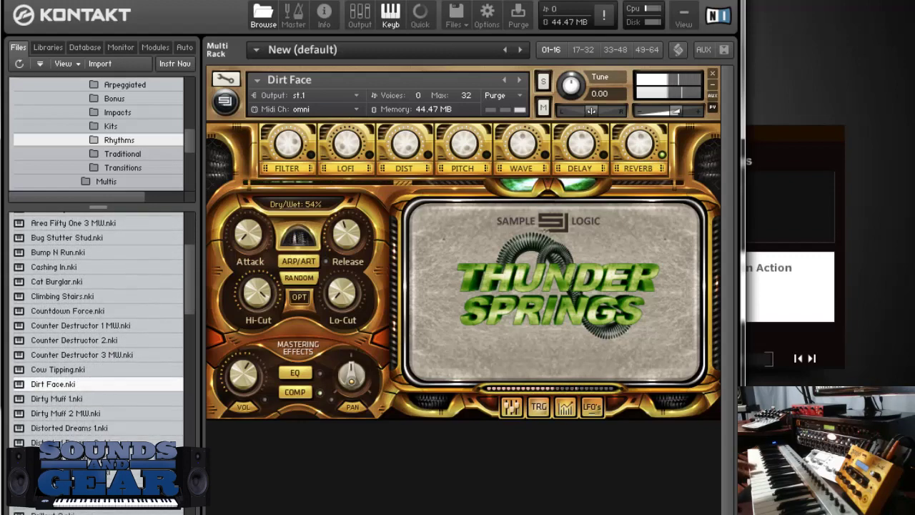
{"action": "double_click", "coordinate": [82, 441]}
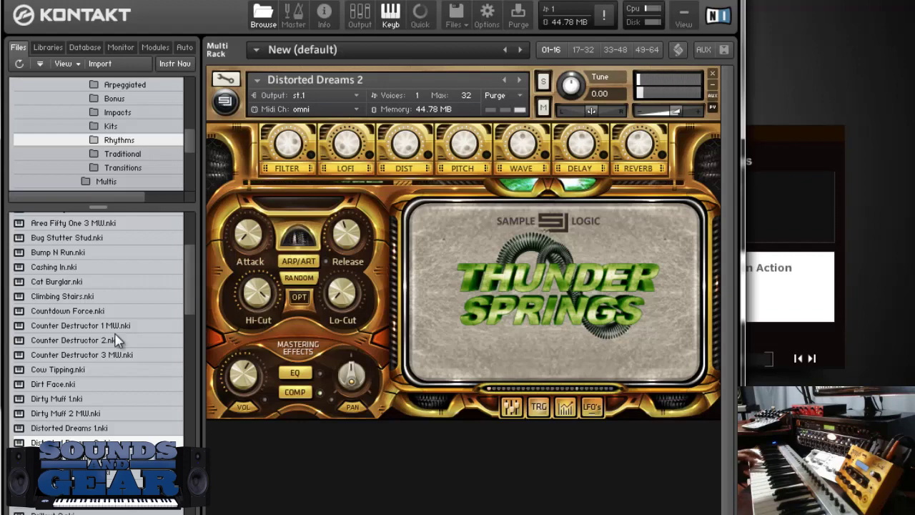
- Switch to the Traditional instruments folder and load 10x4 - Shakes, followed by 10x4 - Standard
{"action": "scroll", "coordinate": [190, 255], "scroll_direction": "up", "scroll_amount": 4}
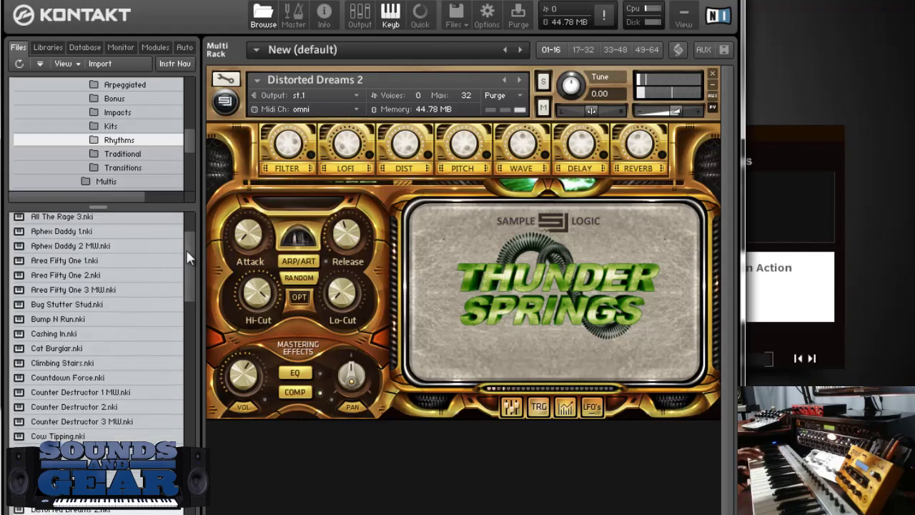
{"action": "double_click", "coordinate": [90, 233]}
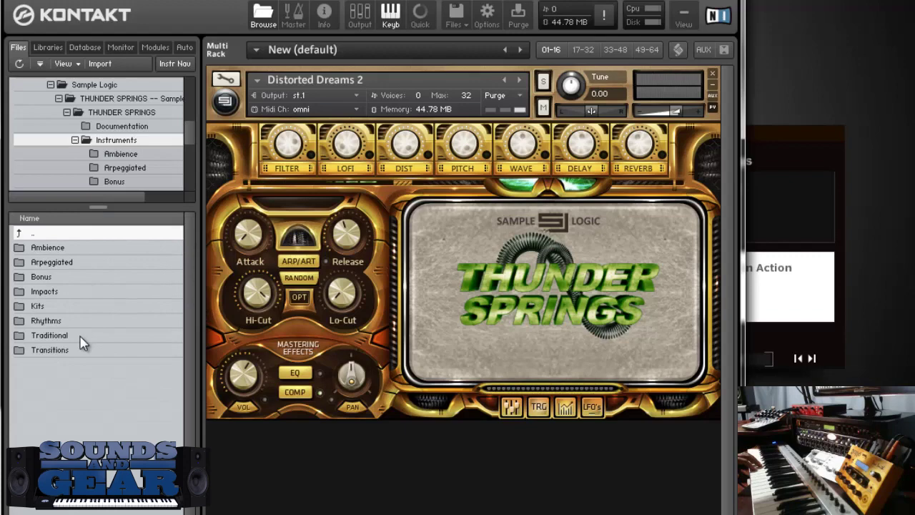
{"action": "double_click", "coordinate": [80, 335]}
{"action": "left_click", "coordinate": [84, 249]}
{"action": "left_click_drag", "start_coordinate": [389, 275], "coordinate": [390, 275]}
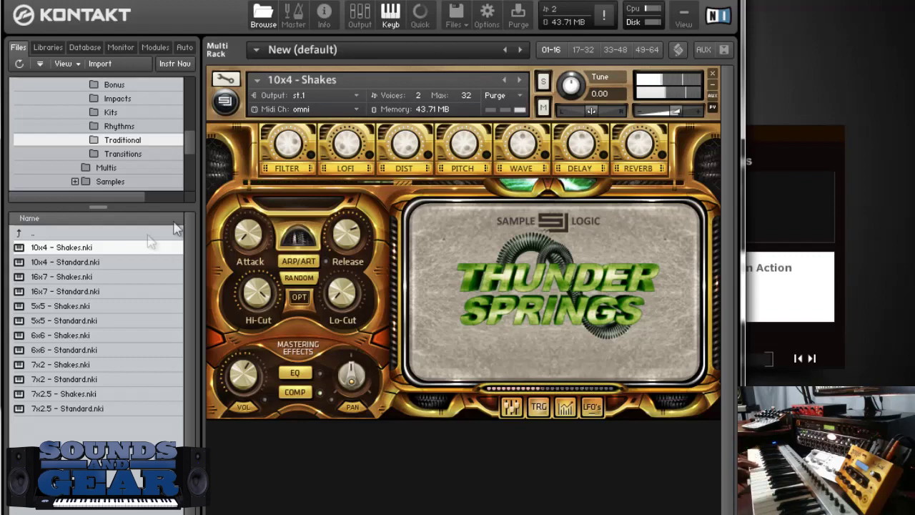
{"action": "left_click_drag", "start_coordinate": [93, 262], "coordinate": [331, 268]}
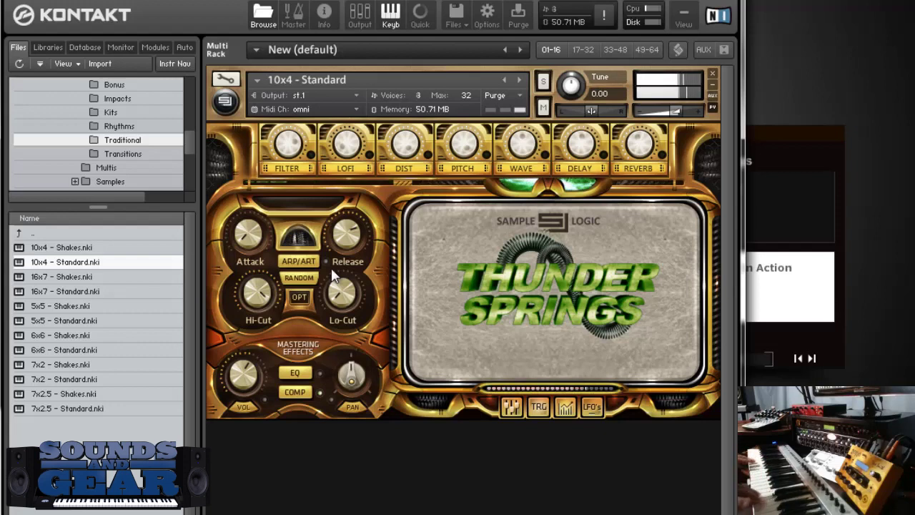
- Load 5x5 - Standard from the Traditional folder and switch to the Transitions instruments folder
{"action": "left_click_drag", "start_coordinate": [112, 320], "coordinate": [326, 293]}
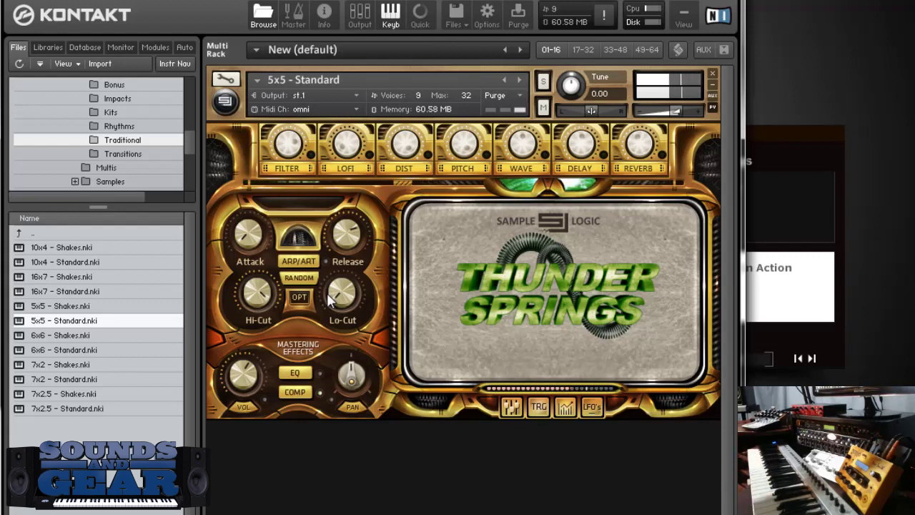
{"action": "double_click", "coordinate": [91, 234]}
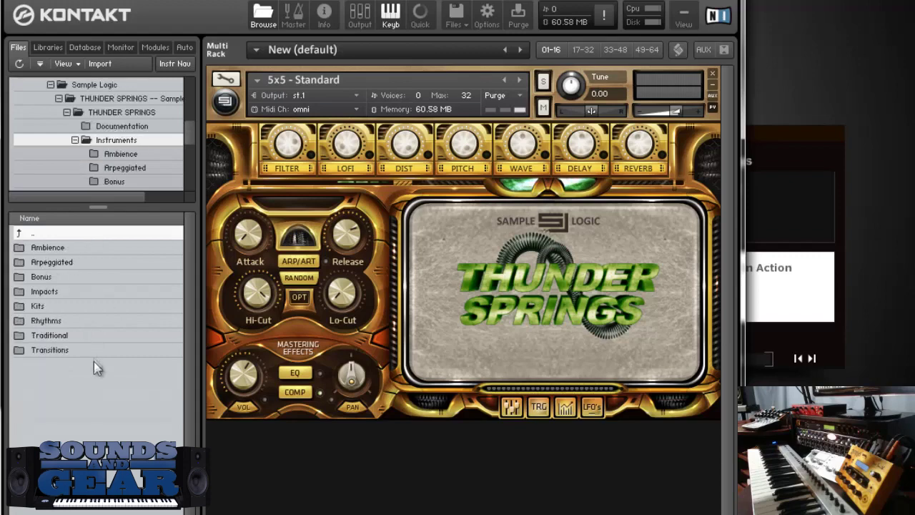
{"action": "double_click", "coordinate": [96, 351]}
- Load Bell Rung, Fire Stormer and Lower Down in turn from the Transitions folder
{"action": "left_click_drag", "start_coordinate": [70, 248], "coordinate": [350, 289]}
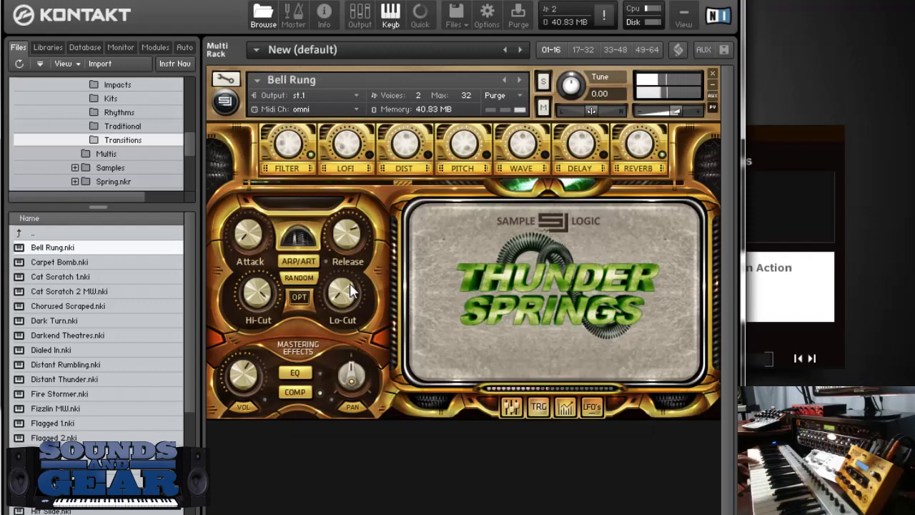
{"action": "left_click", "coordinate": [61, 394]}
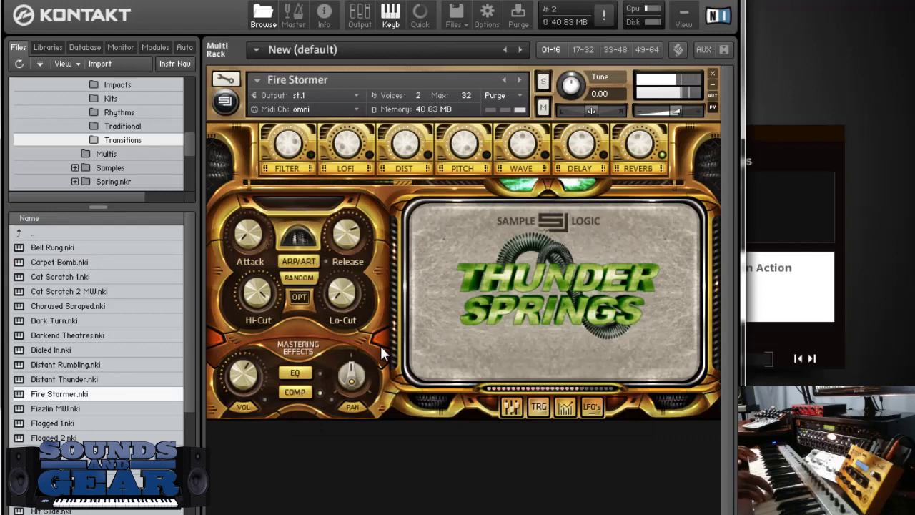
{"action": "double_click", "coordinate": [80, 510]}
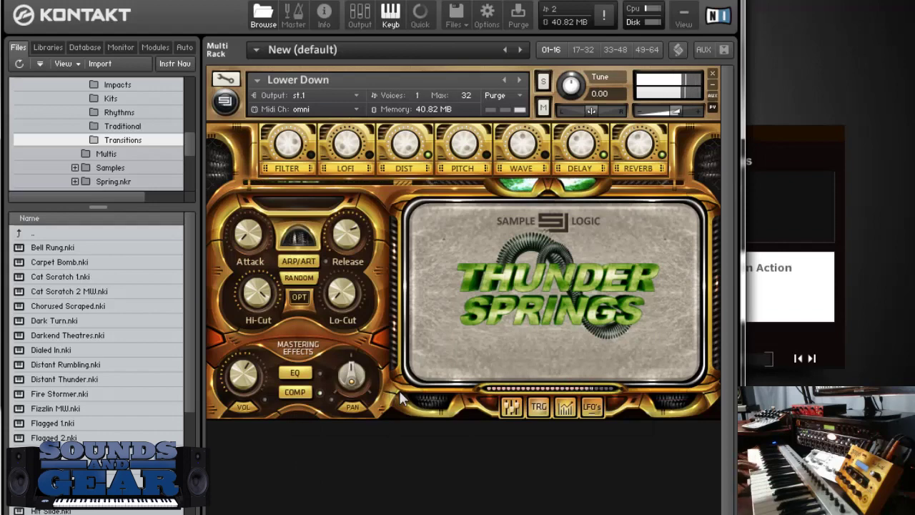
- Load Shaking Doors from the Transitions folder, followed by Slinky 2
{"action": "scroll", "coordinate": [188, 422], "scroll_direction": "down", "scroll_amount": 2}
{"action": "scroll", "coordinate": [188, 422], "scroll_direction": "down", "scroll_amount": 5}
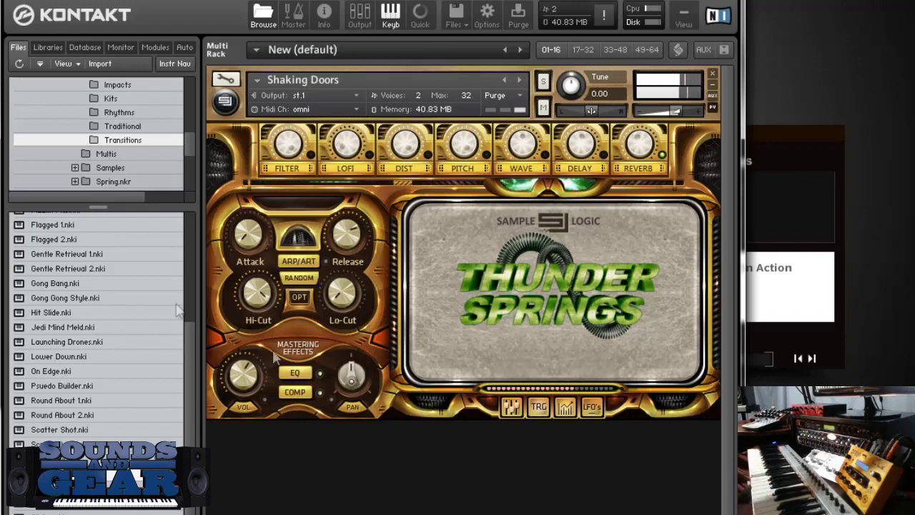
{"action": "scroll", "coordinate": [98, 329], "scroll_direction": "down", "scroll_amount": 3}
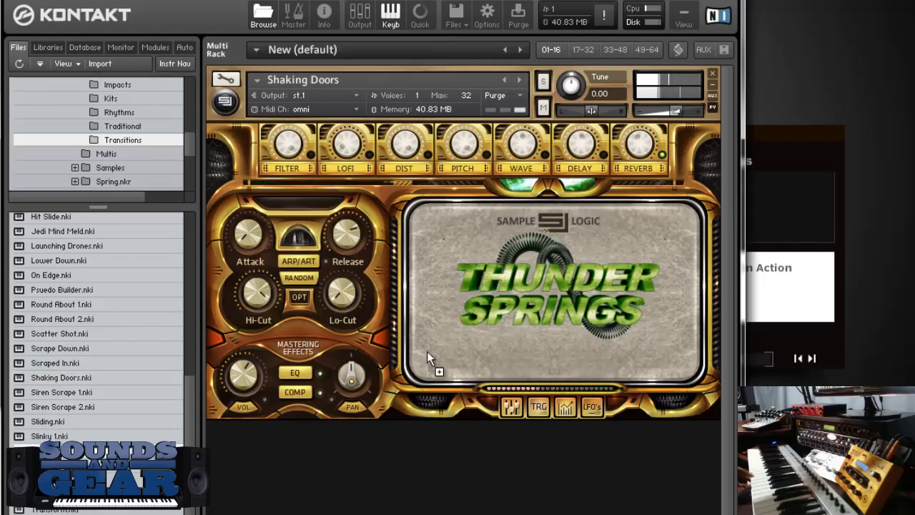
{"action": "key", "text": "Down"}
{"action": "key", "text": "Down"}
{"action": "key", "text": "Down"}
{"action": "key", "text": "Down"}
{"action": "key", "text": "Down"}
{"action": "key", "text": "Return"}
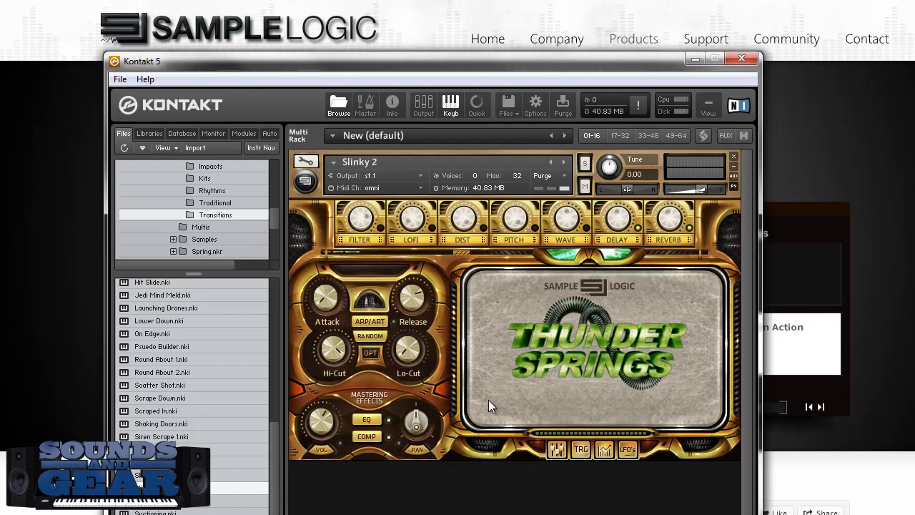
- Minimize Kontakt and look through the Thunder Springs product page on the Sample Logic website, down to the price and demo tracks
{"action": "left_click", "coordinate": [694, 62]}
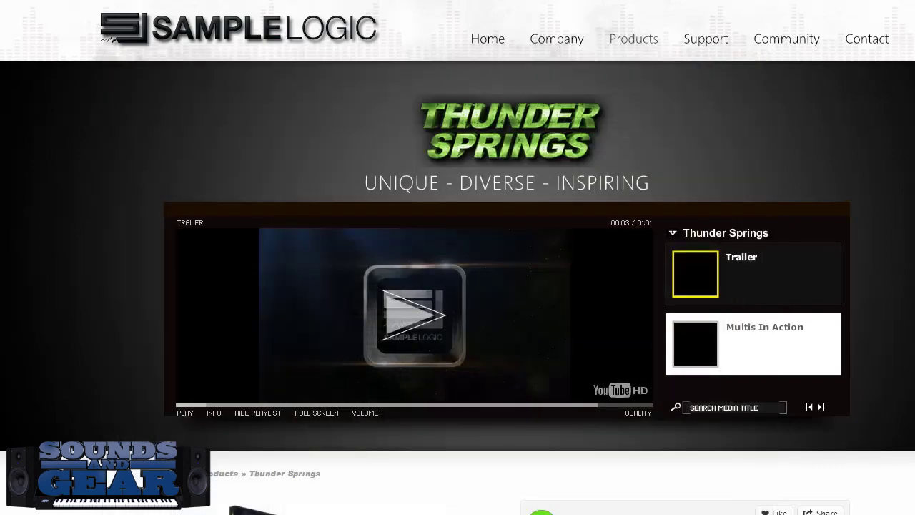
{"action": "scroll", "coordinate": [457, 286], "scroll_direction": "down", "scroll_amount": 4}
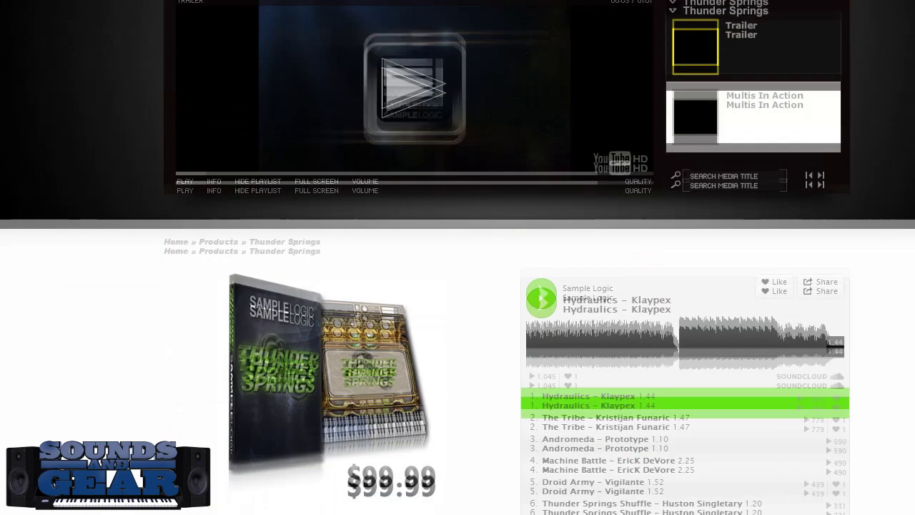